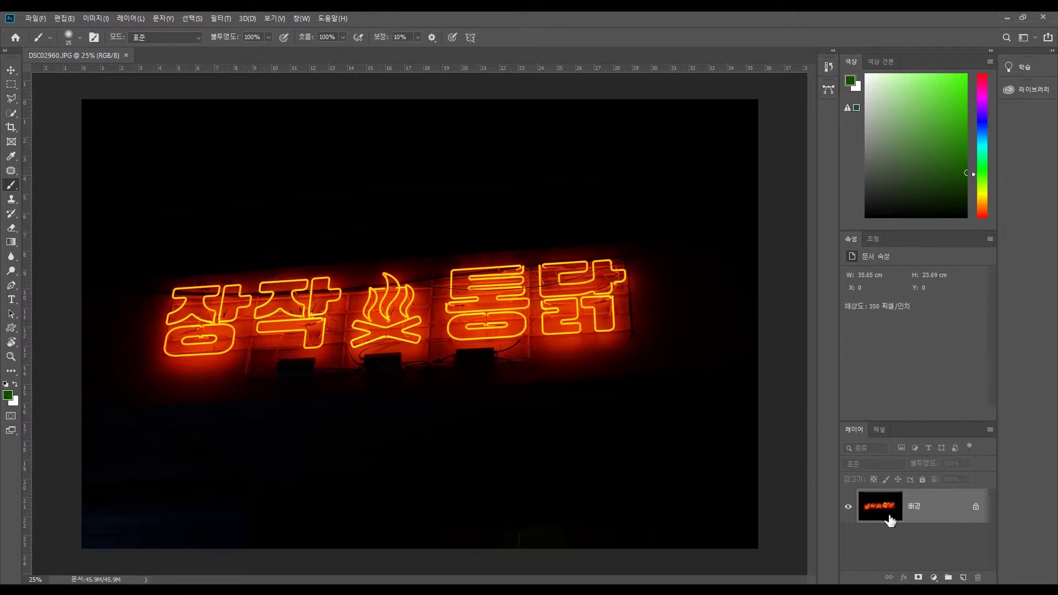
# Duplicate the background layer and brighten the copy with the Camera Raw filter, setting Blacks to +100 and Shadows to +77
pyautogui.moveTo(890, 520); pyautogui.dragTo(964, 577)
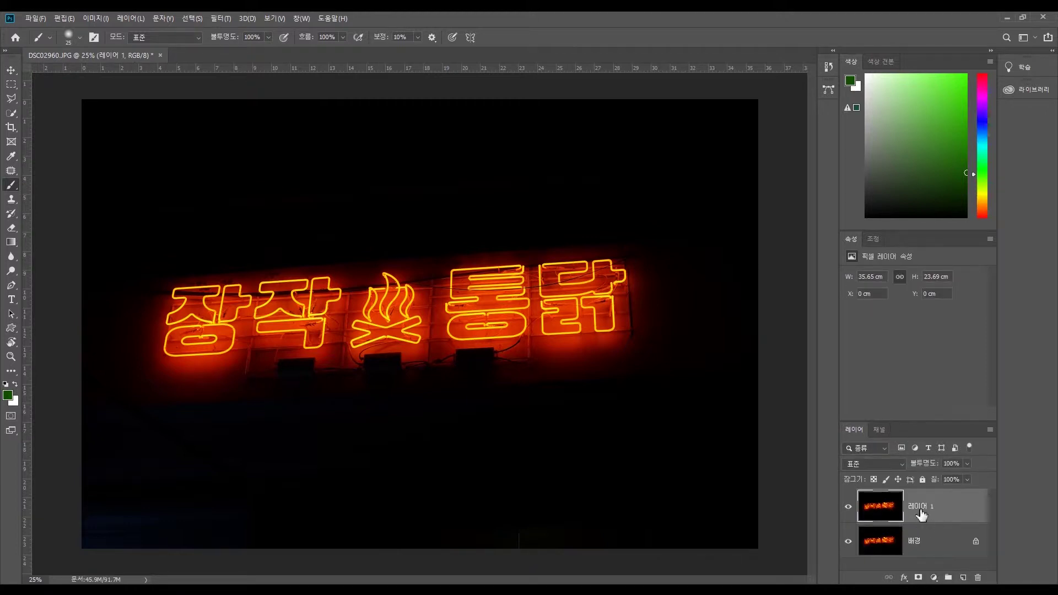
pyautogui.click(227, 18)
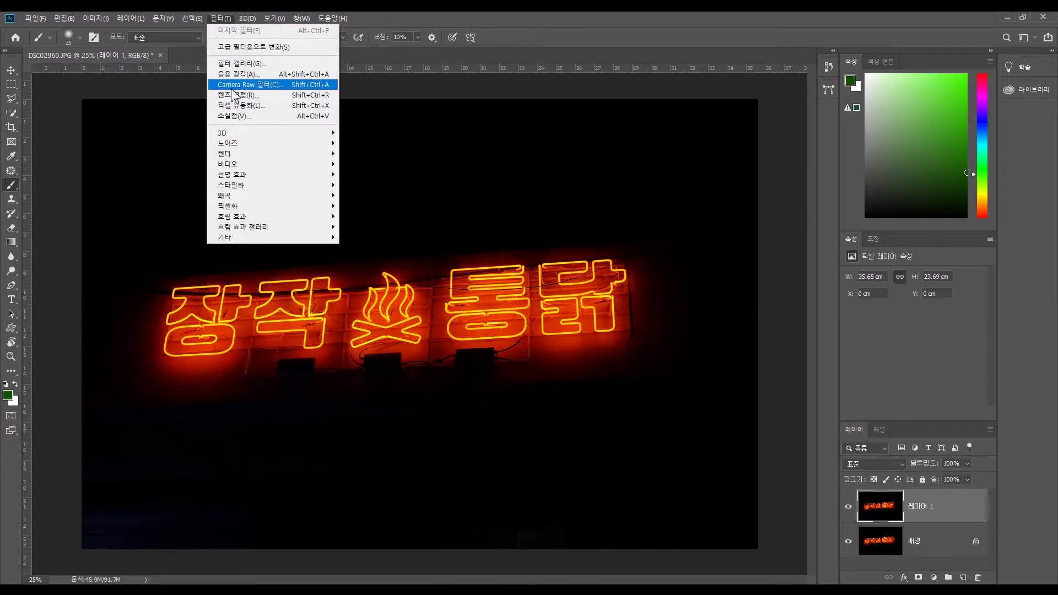
pyautogui.click(276, 87)
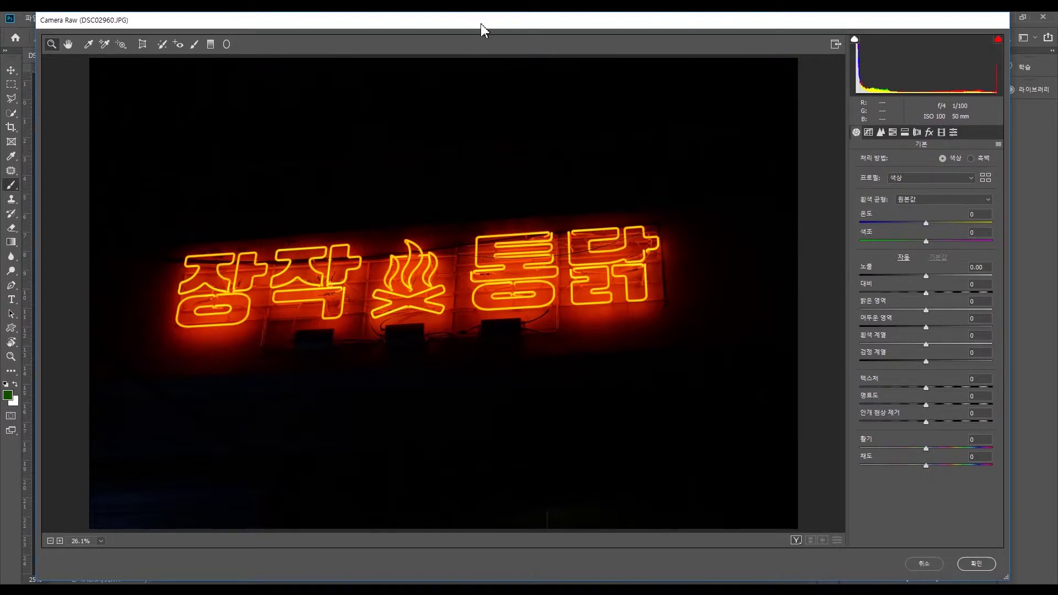
pyautogui.moveTo(480, 24); pyautogui.dragTo(479, 27)
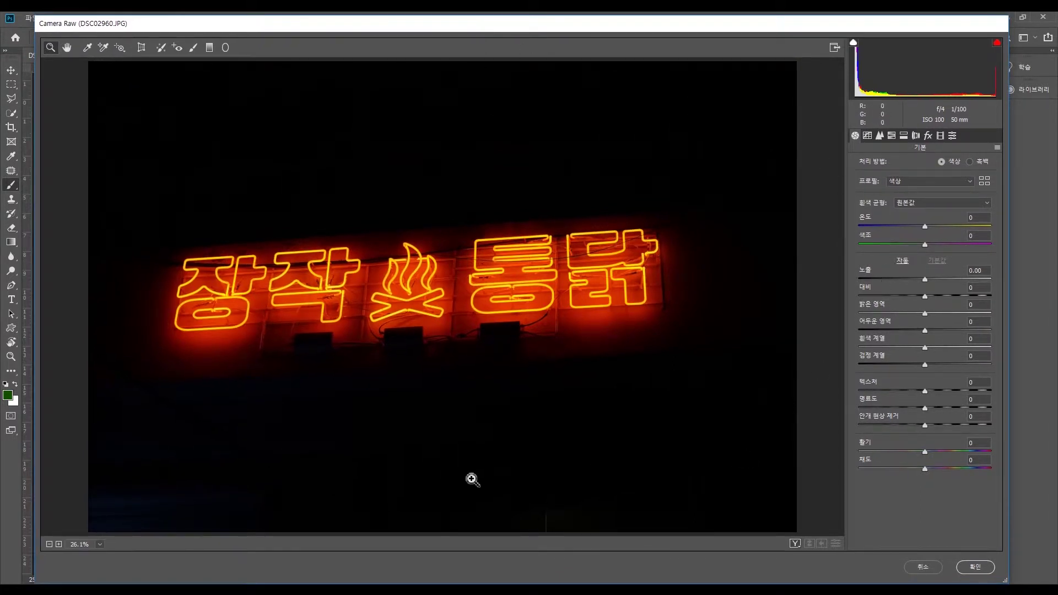
pyautogui.click(866, 368)
pyautogui.moveTo(967, 367); pyautogui.dragTo(991, 366)
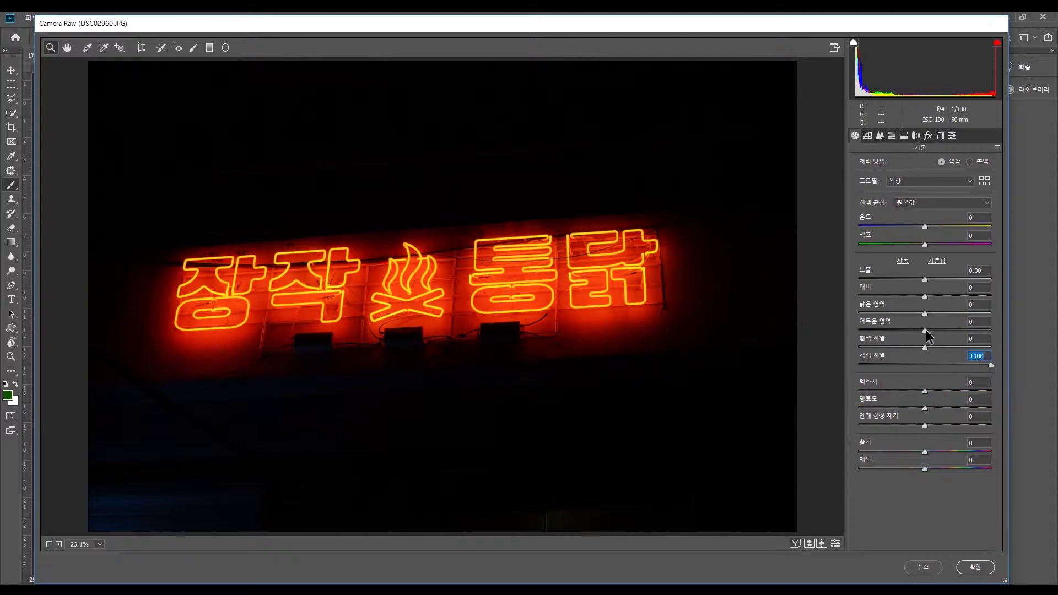
pyautogui.moveTo(926, 330); pyautogui.dragTo(979, 334)
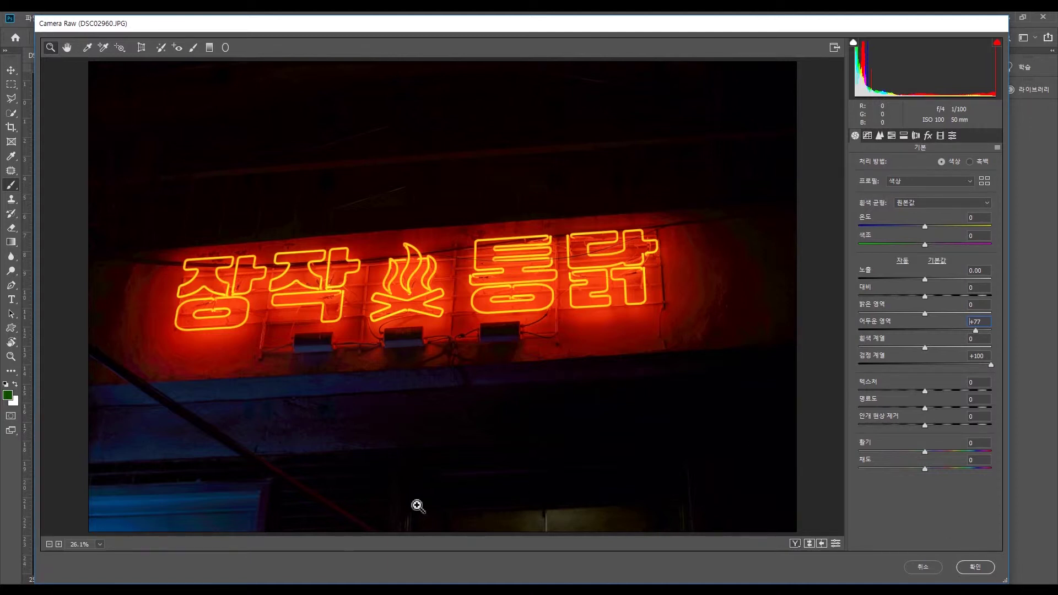
pyautogui.click(968, 570)
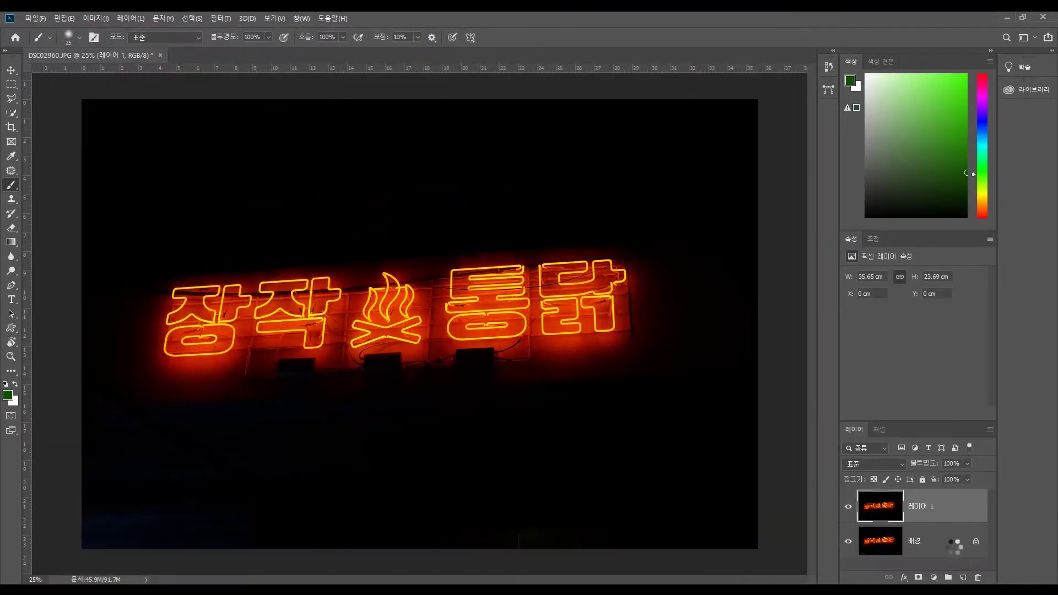
# Toggle the visibility of layer 레이어 1 to compare the brightened photo with the original
pyautogui.click(849, 508)
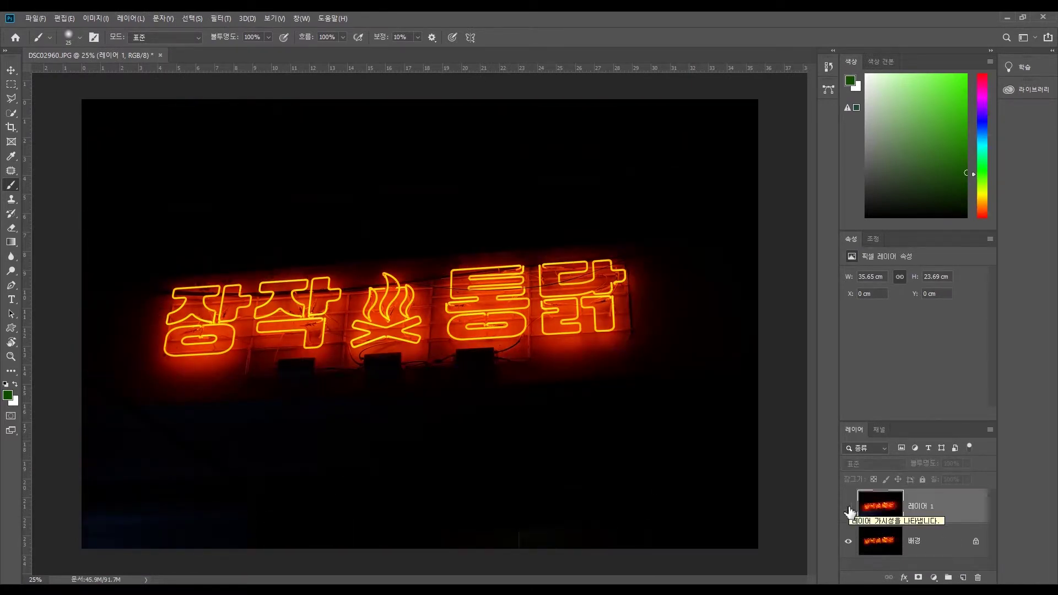
pyautogui.click(849, 507)
pyautogui.click(849, 508)
pyautogui.click(849, 507)
pyautogui.click(848, 508)
pyautogui.click(849, 507)
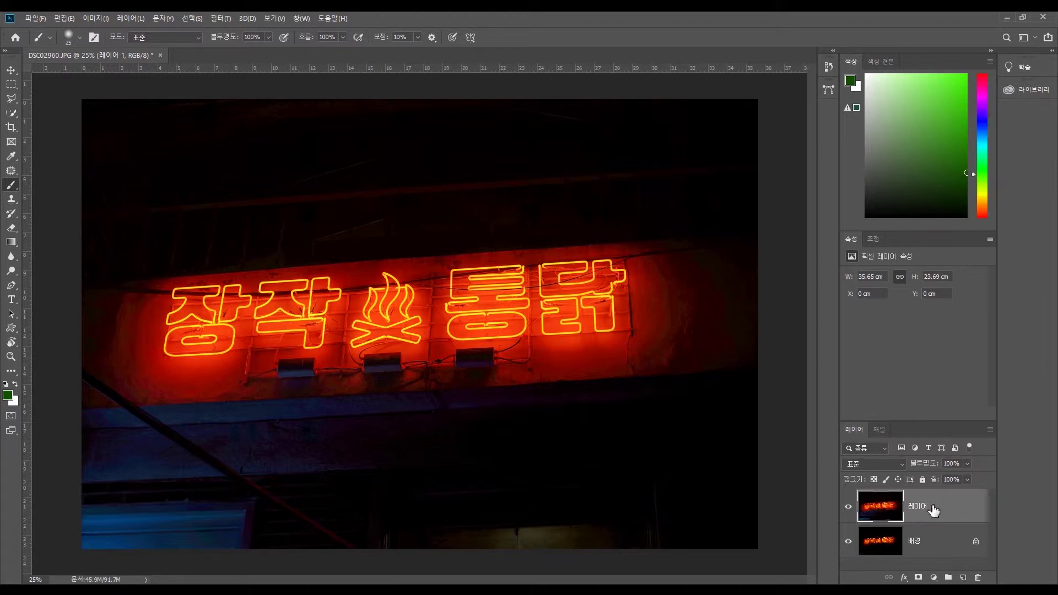
# Duplicate the brightened layer and, in the Camera Raw filter, set Whites to -67 and lower Highlights to about -12
pyautogui.hotkey('ctrl', 'j')
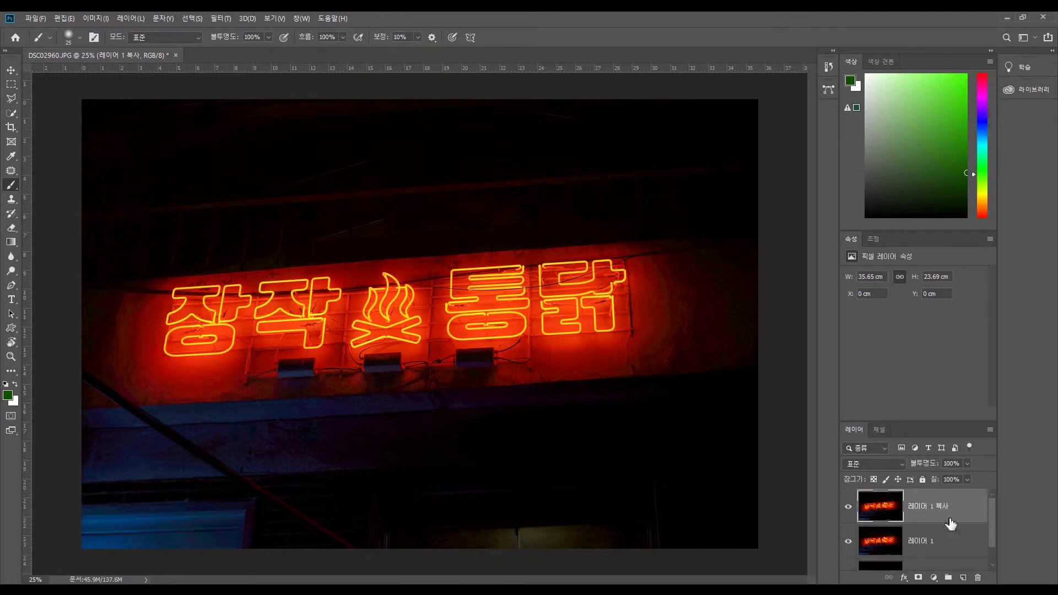
pyautogui.click(226, 19)
pyautogui.moveTo(238, 22)
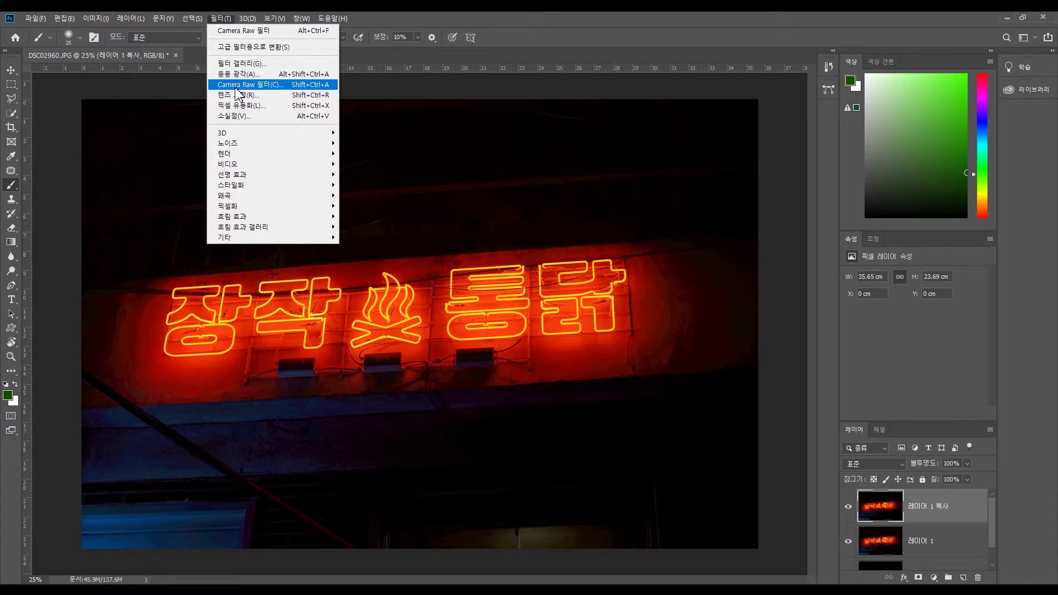
pyautogui.click(243, 99)
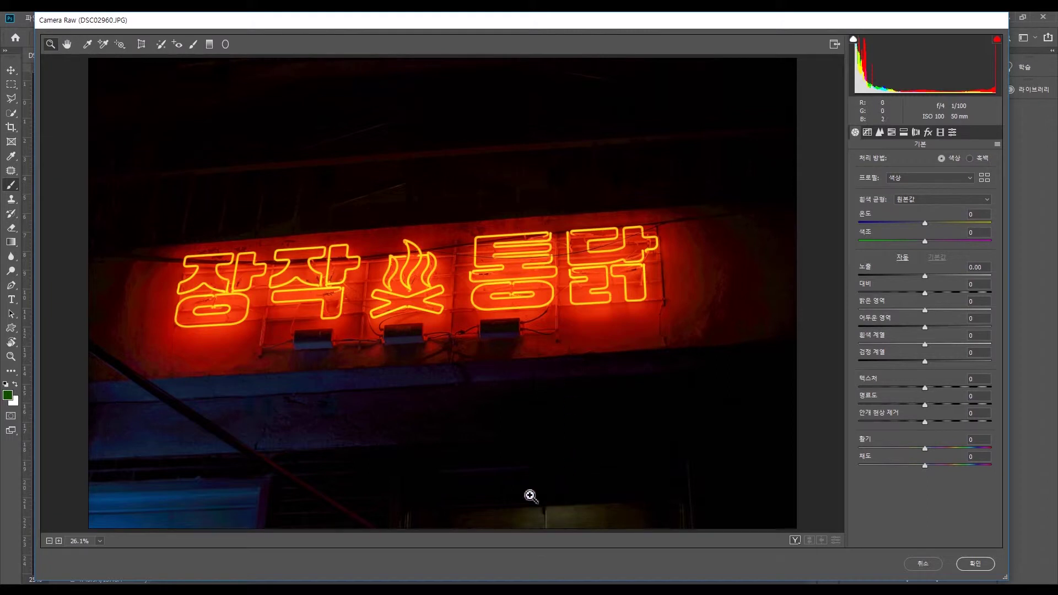
pyautogui.click(924, 346)
pyautogui.moveTo(925, 346); pyautogui.dragTo(881, 348)
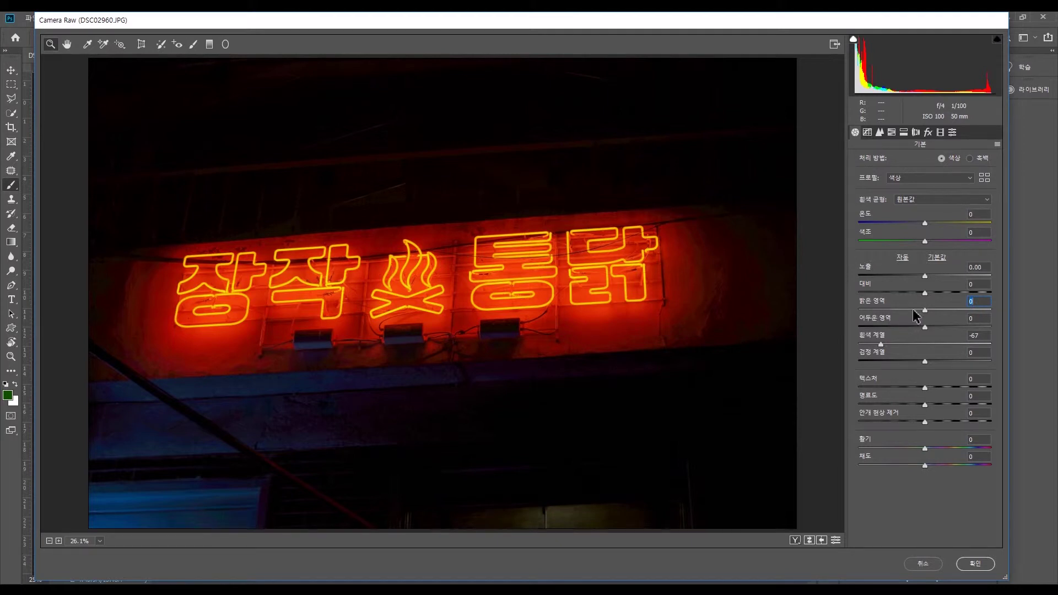
pyautogui.moveTo(925, 310)
pyautogui.mouseDown()
pyautogui.moveTo(903, 312)
pyautogui.moveTo(917, 314)
pyautogui.mouseUp()
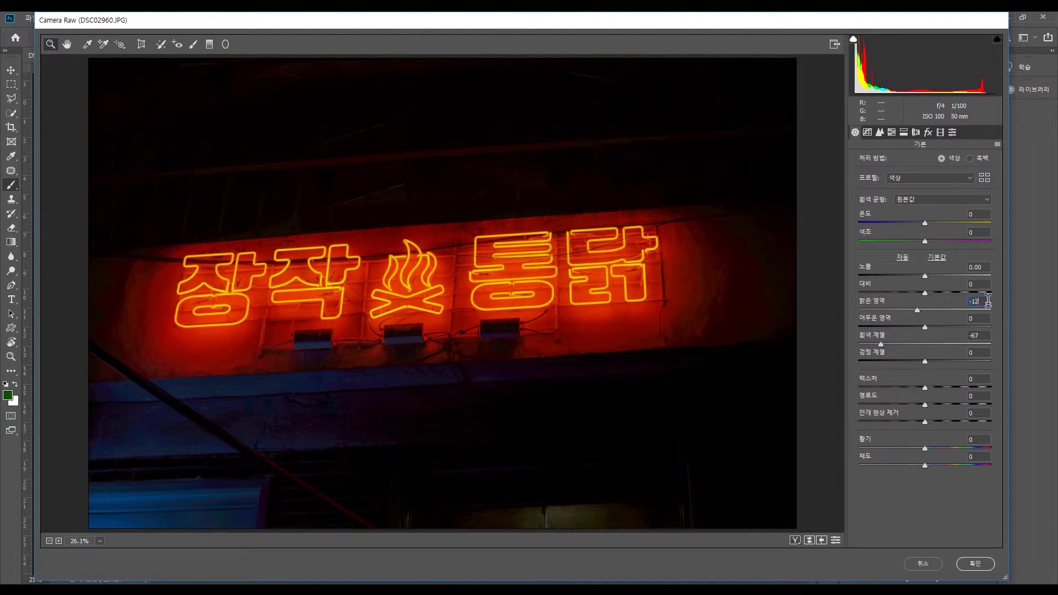
pyautogui.press('Return')
pyautogui.press('Up')
pyautogui.press('Up')
# In the HSL adjustments, set the Blues saturation to +80 and raise the Aquas saturation
pyautogui.click(893, 133)
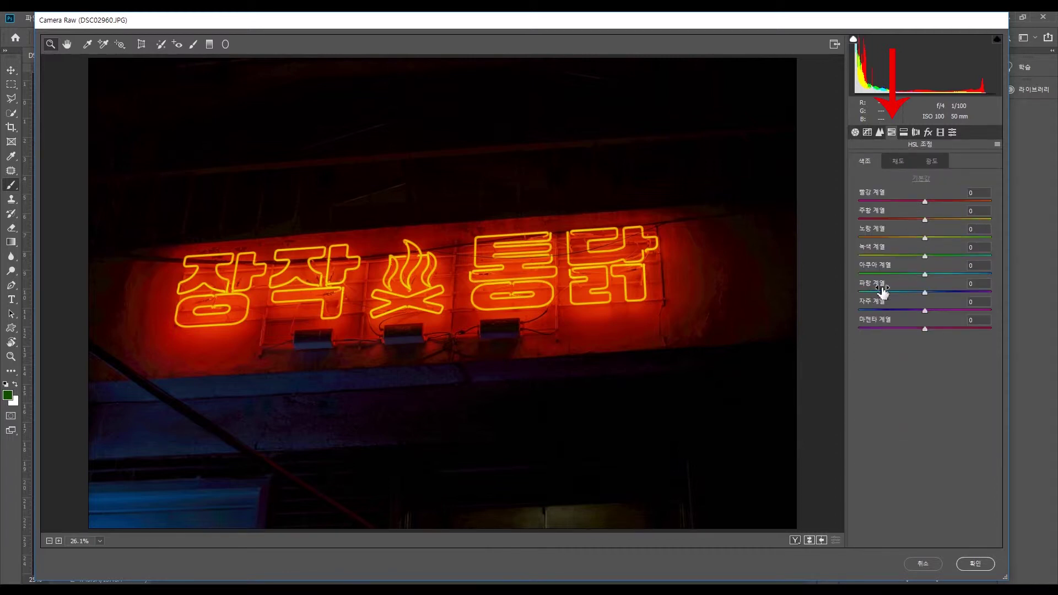
pyautogui.click(895, 166)
pyautogui.click(925, 293)
pyautogui.moveTo(924, 292); pyautogui.dragTo(976, 294)
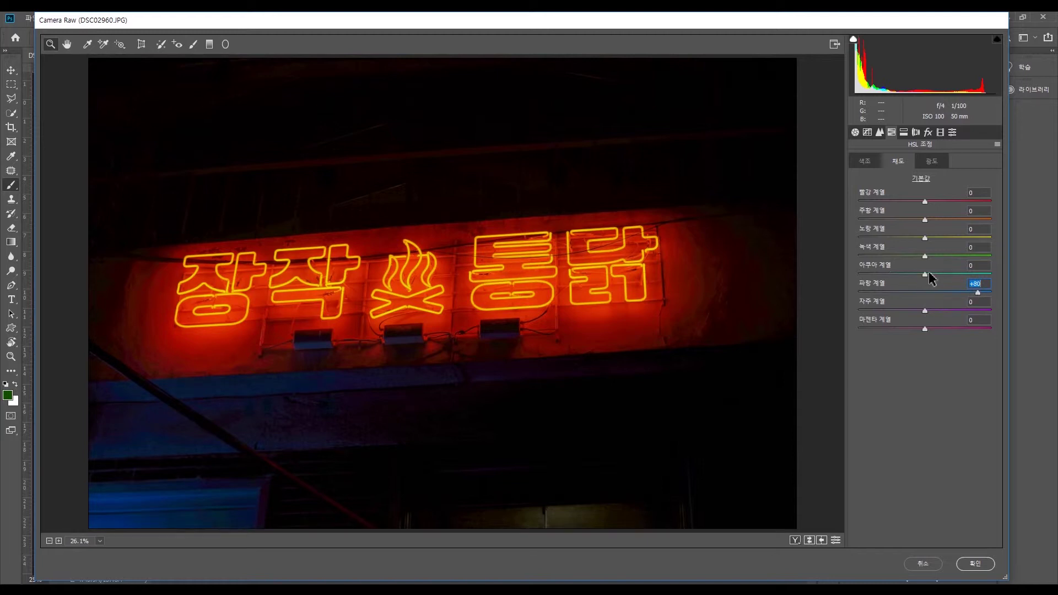
pyautogui.moveTo(927, 274); pyautogui.dragTo(955, 274)
# Set the Blues luminance to +73, raise the Aquas luminance slightly, and apply the Camera Raw filter
pyautogui.click(938, 168)
pyautogui.click(929, 293)
pyautogui.moveTo(928, 293); pyautogui.dragTo(971, 292)
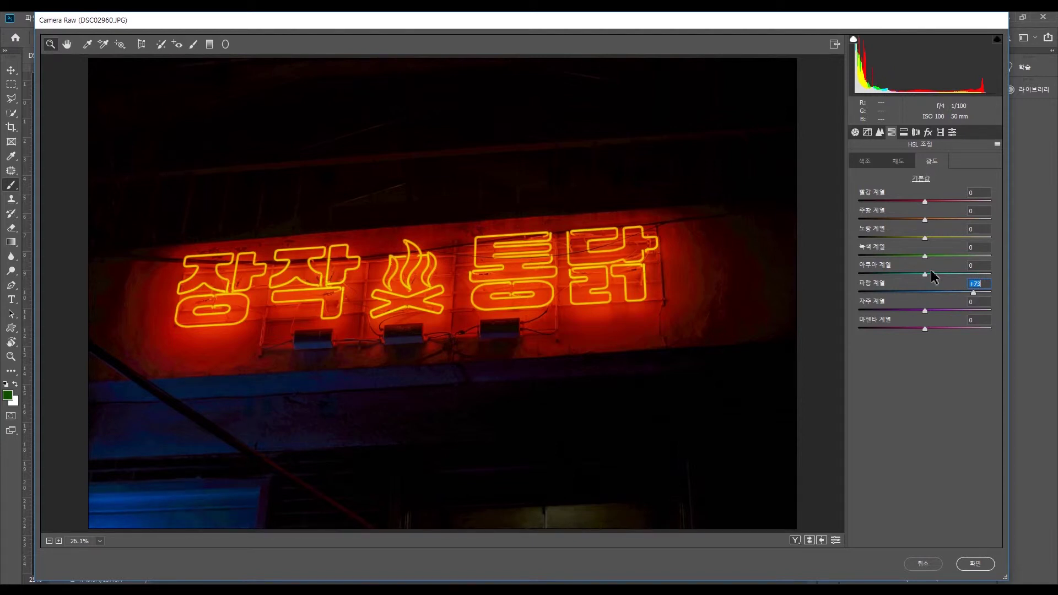
pyautogui.moveTo(927, 273); pyautogui.dragTo(942, 273)
pyautogui.click(975, 563)
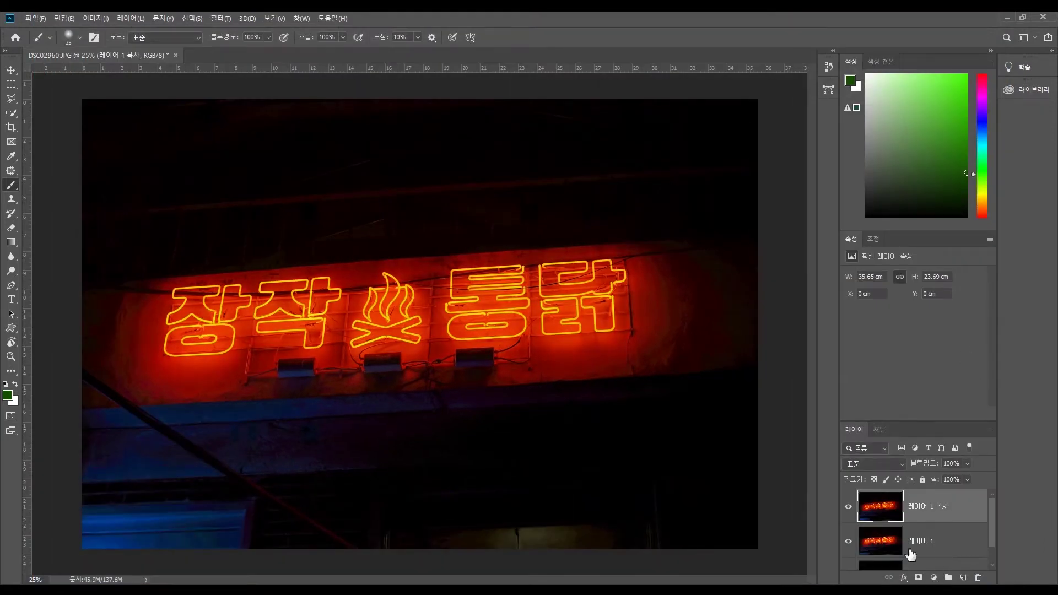
# Outline the glowing neon sign with a Polygonal Lasso selection feathered 30 pixels
pyautogui.press('l')
pyautogui.click(627, 351)
pyautogui.click(287, 390)
pyautogui.click(156, 393)
pyautogui.click(133, 320)
pyautogui.click(168, 249)
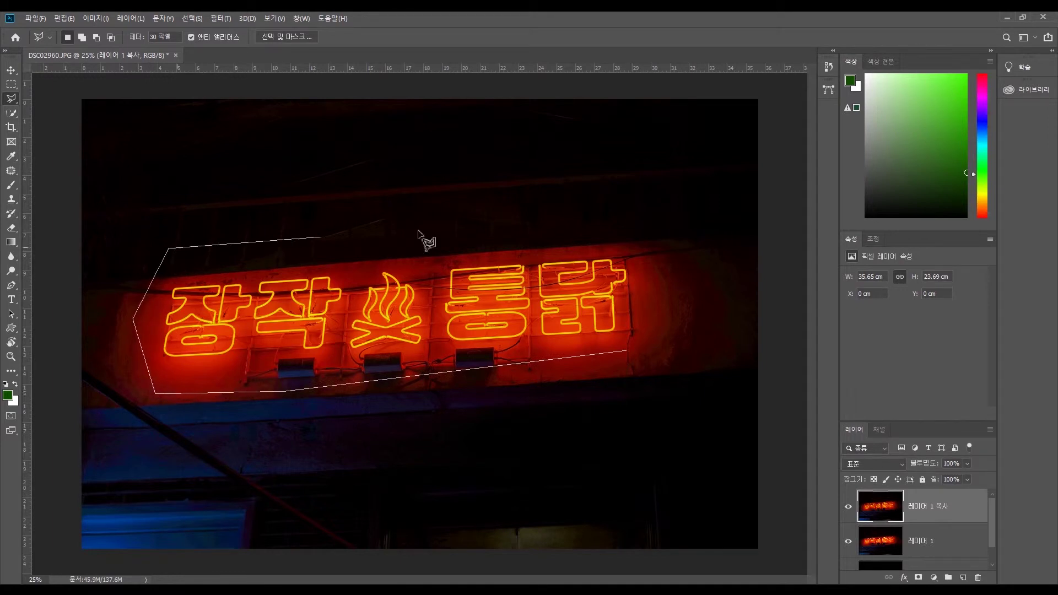
pyautogui.click(633, 227)
pyautogui.click(674, 299)
pyautogui.click(668, 357)
pyautogui.click(620, 356)
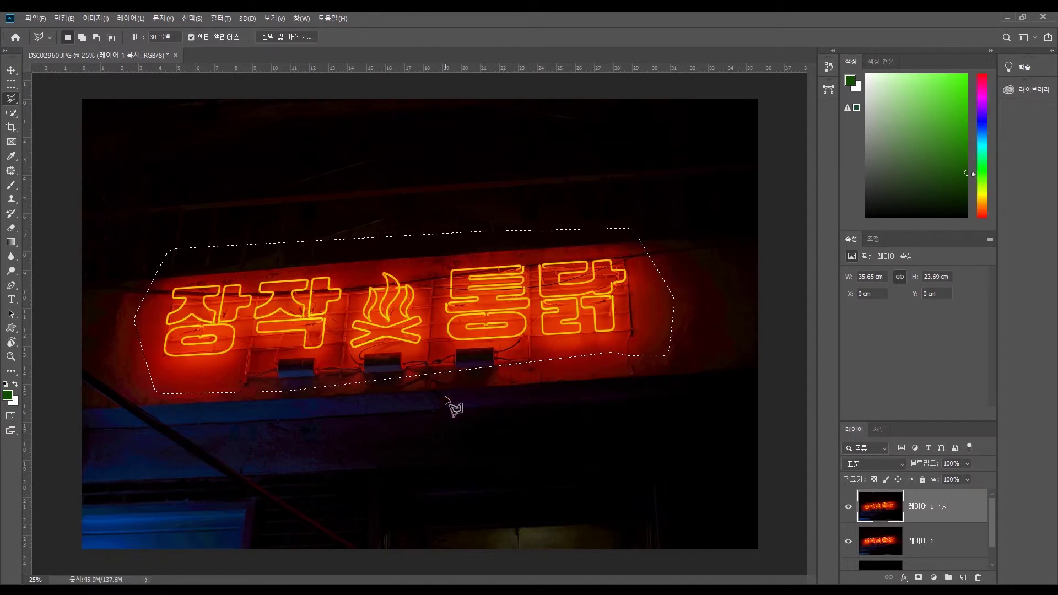
# Lasso the dark blue area below the sign instead, and clear the selection
pyautogui.click(37, 439)
pyautogui.click(48, 555)
pyautogui.click(577, 550)
pyautogui.click(664, 399)
pyautogui.click(472, 395)
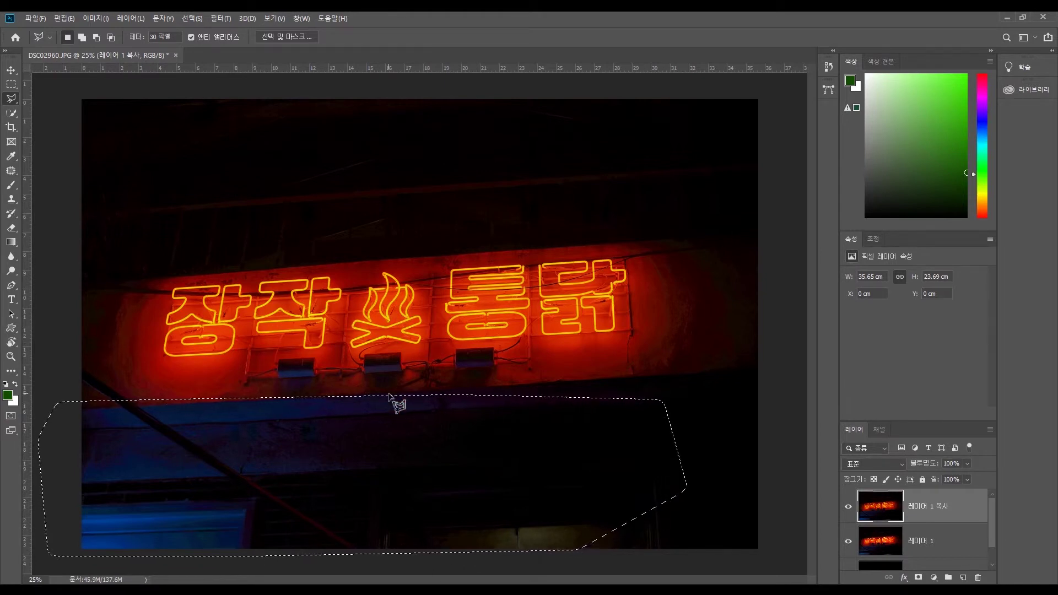
pyautogui.hotkey('ctrl', 'd')
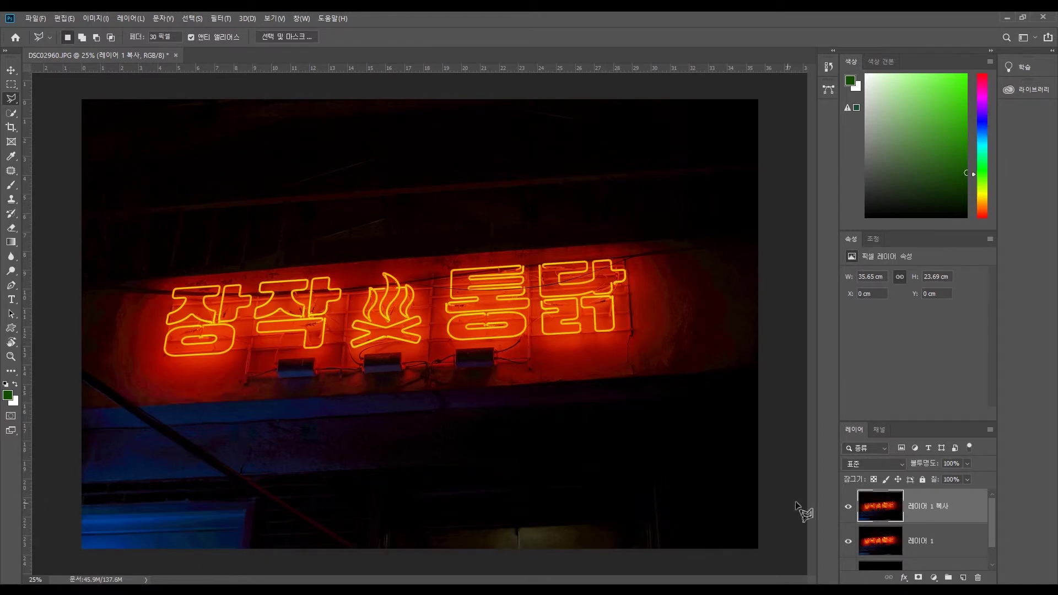
# Toggle the visibility of layer 레이어 1 복사 to compare the photo with and without the color adjustments
pyautogui.click(849, 507)
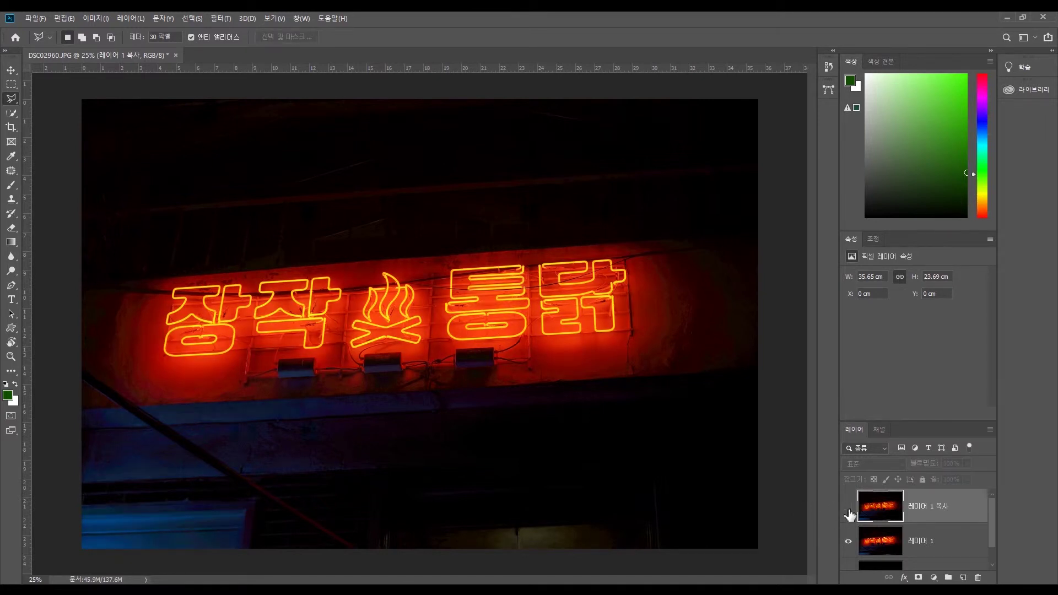
pyautogui.click(849, 507)
pyautogui.click(849, 507)
pyautogui.click(849, 507)
pyautogui.click(848, 507)
pyautogui.click(849, 507)
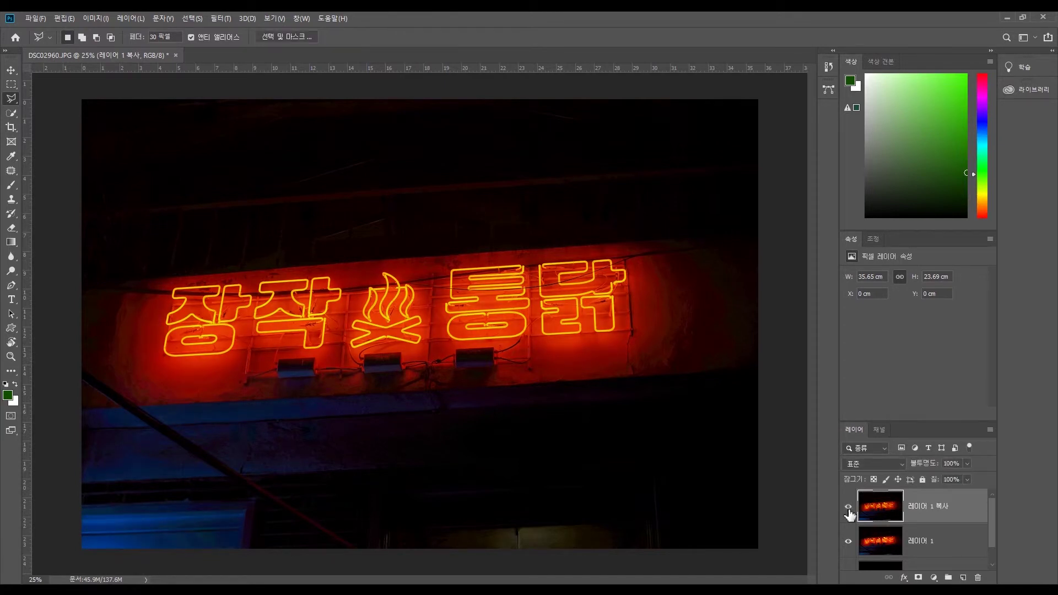
# Temporarily group the two adjusted layers, toggle the group's visibility to compare with the original, and ungroup them
pyautogui.click(919, 542)
pyautogui.keyDown('shift'); pyautogui.click(938, 517); pyautogui.keyUp('shift')
pyautogui.hotkey('ctrl', 'g')
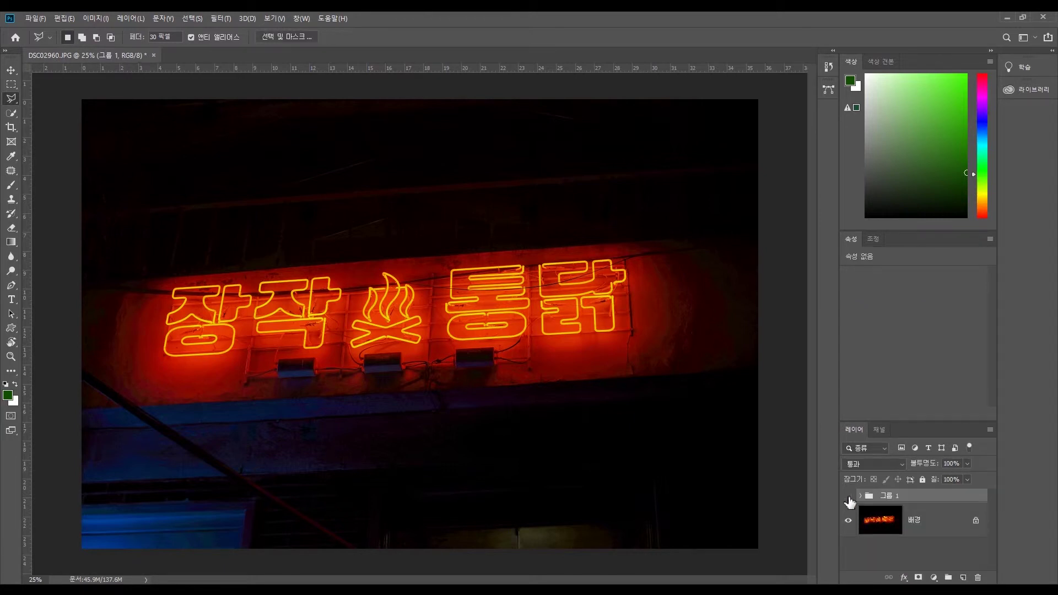
pyautogui.click(848, 496)
pyautogui.click(850, 497)
pyautogui.click(850, 498)
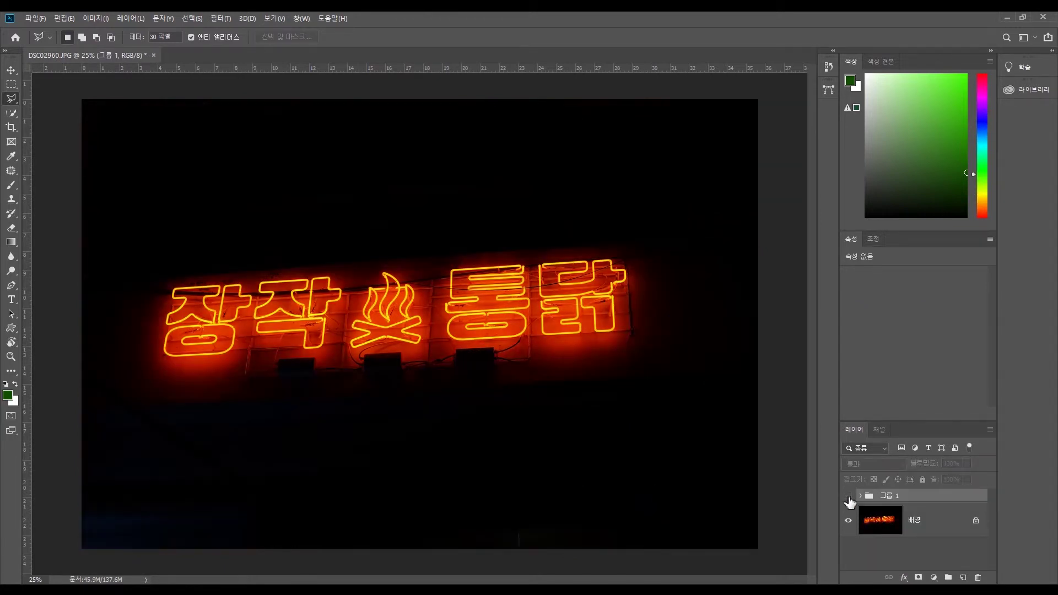
pyautogui.click(850, 498)
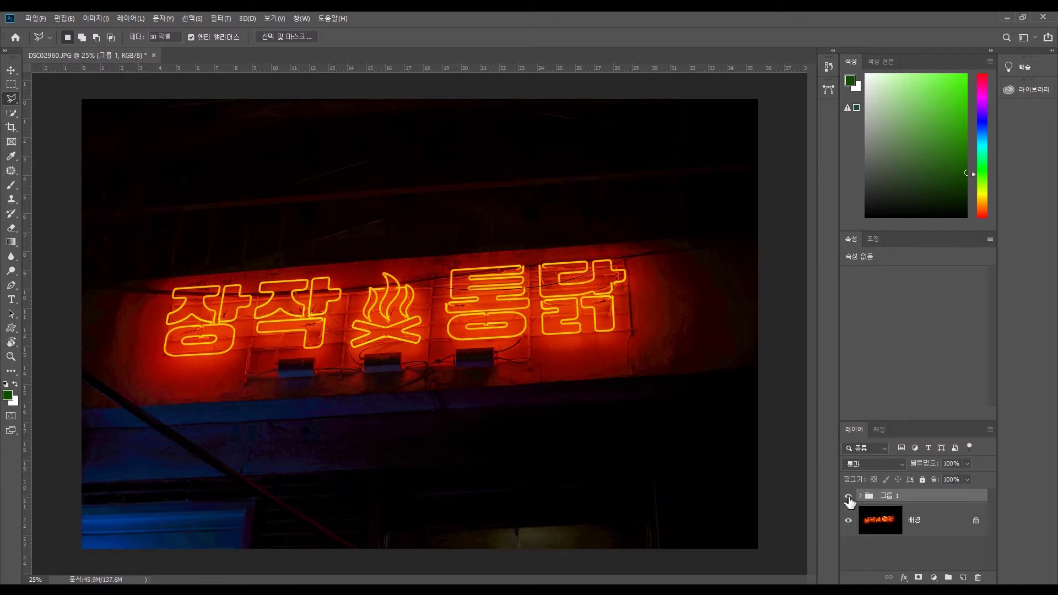
pyautogui.hotkey('ctrl', 'shift', 'g')
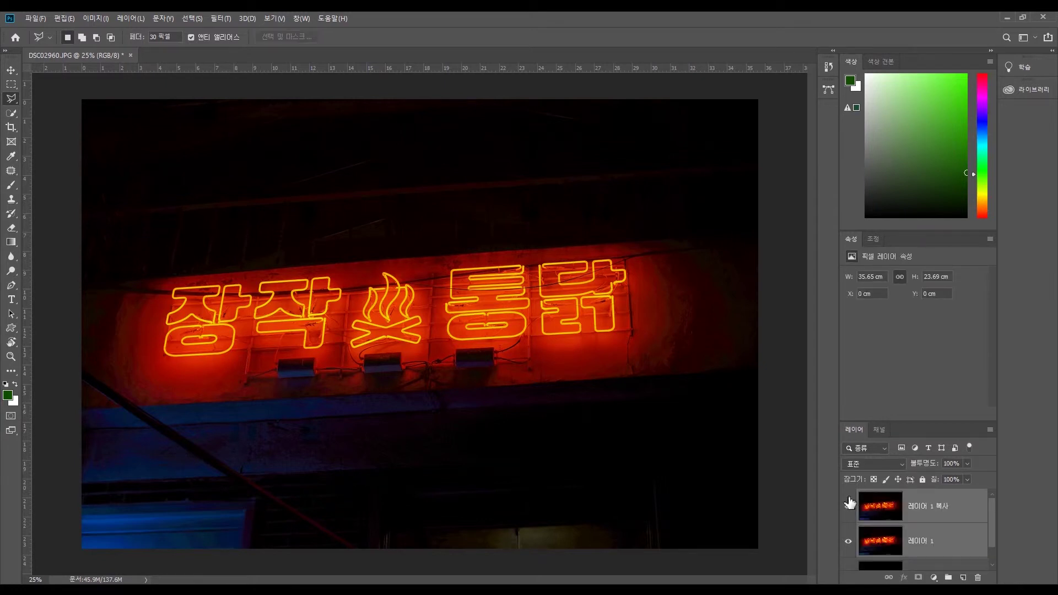
# Add an empty layer above 레이어 1 복사 and sample the blue of the lit shutter in the photo's lower-left corner as foreground color
pyautogui.click(891, 504)
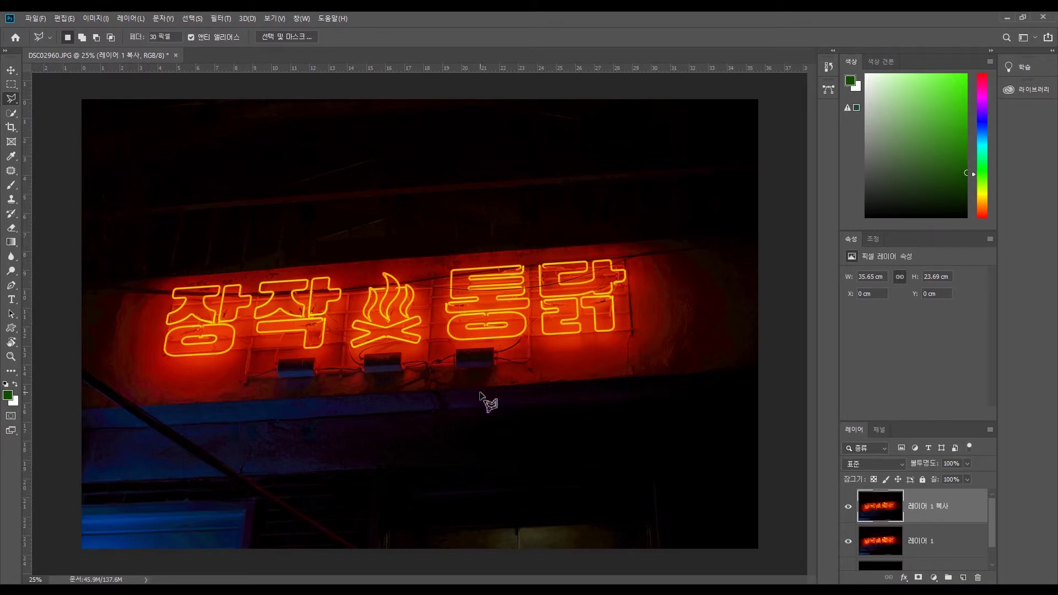
pyautogui.click(964, 578)
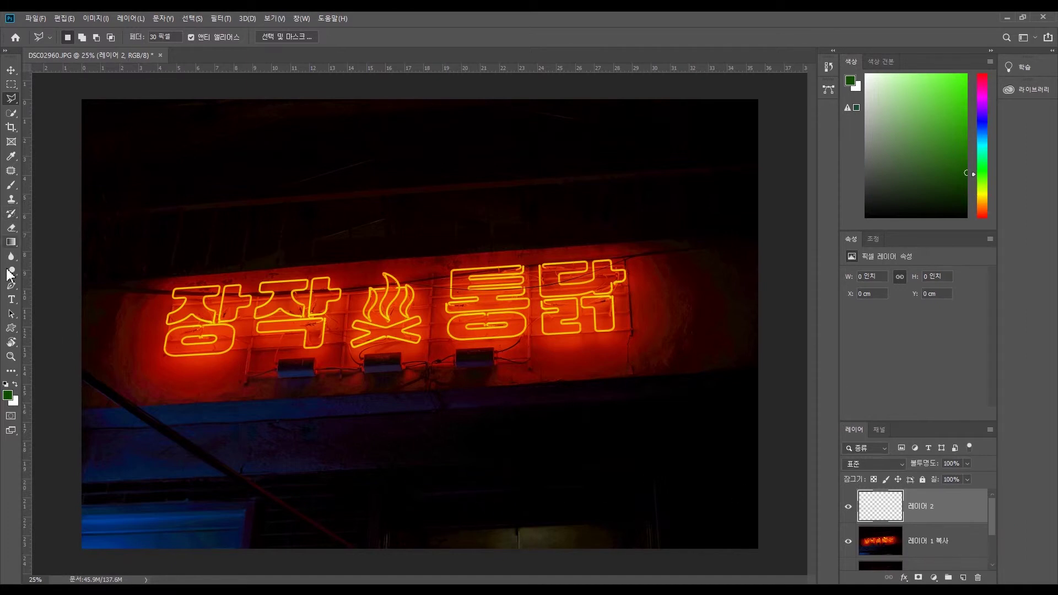
pyautogui.press('i')
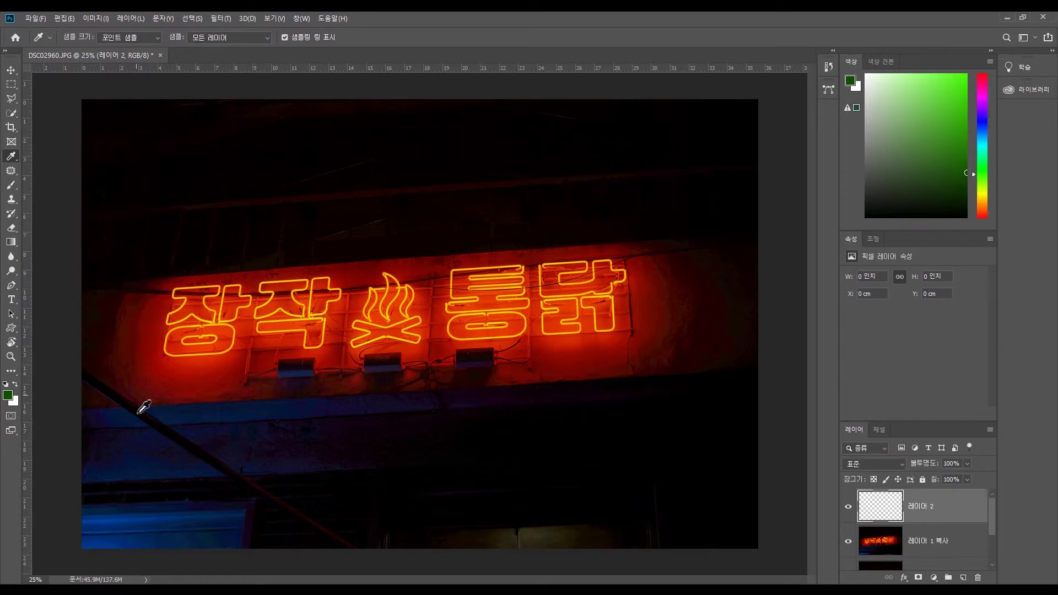
pyautogui.click(139, 522)
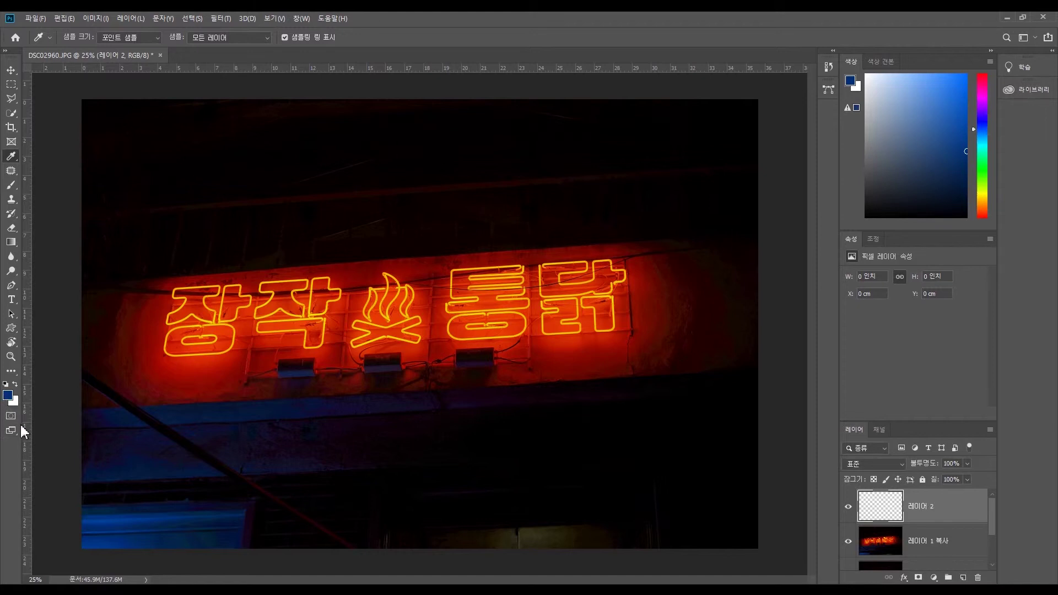
# Paint the sampled blue over the dark areas above and below the sign on 레이어 2 with a 1300-pixel brush
pyautogui.click(11, 186)
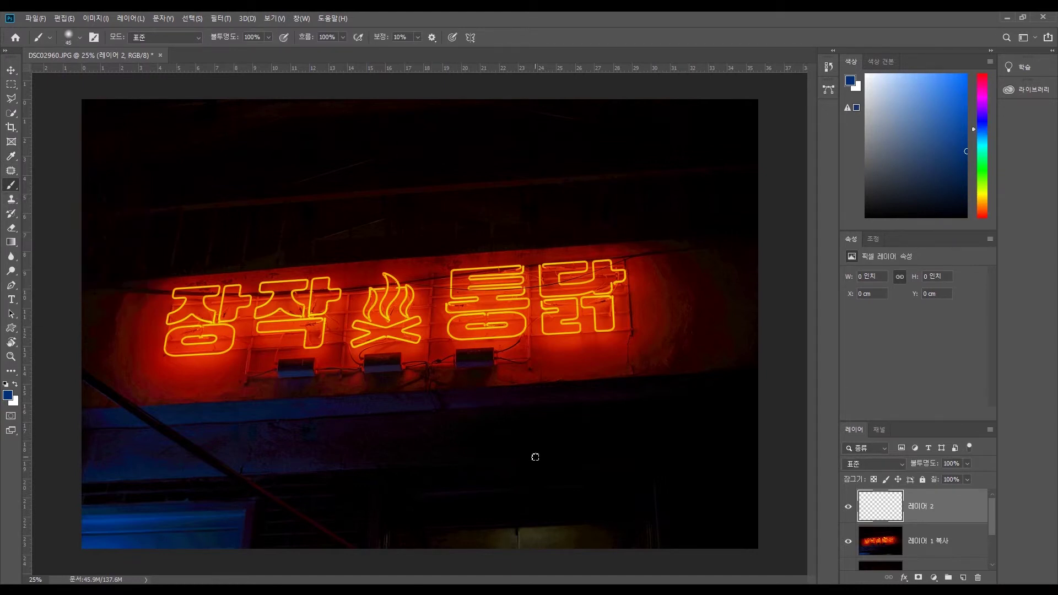
pyautogui.press(']')
pyautogui.press(']')
pyautogui.press(']')
pyautogui.press(']')
pyautogui.press(']')
pyautogui.press(']')
pyautogui.press(']')
pyautogui.press(']')
pyautogui.press(']')
pyautogui.press(']')
pyautogui.press(']')
pyautogui.press(']')
pyautogui.press(']')
pyautogui.press(']')
pyautogui.press(']')
pyautogui.press(']')
pyautogui.press(']')
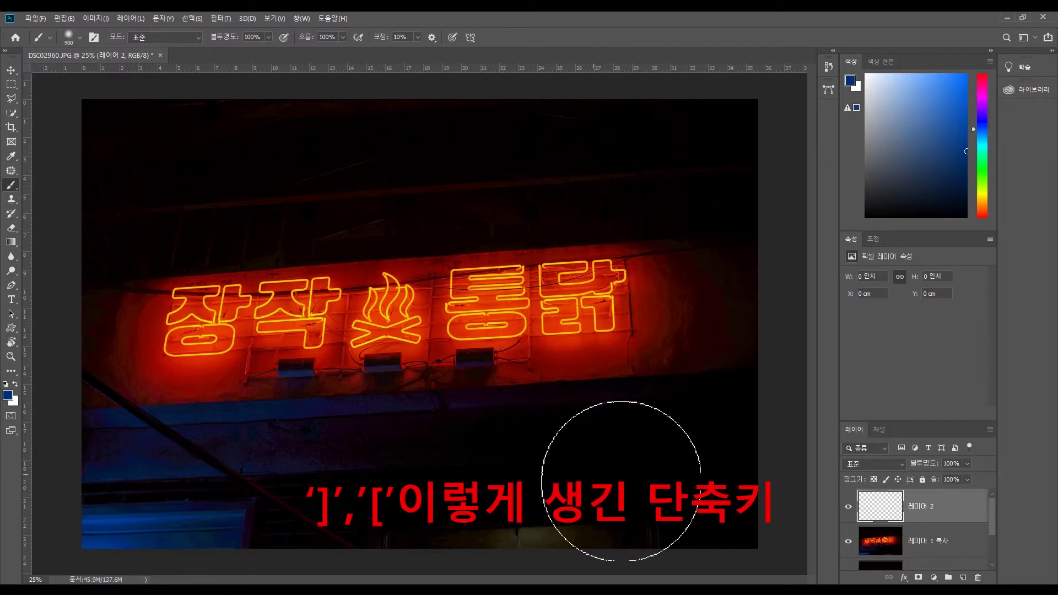
pyautogui.press(']')
pyautogui.press(']')
pyautogui.press(']')
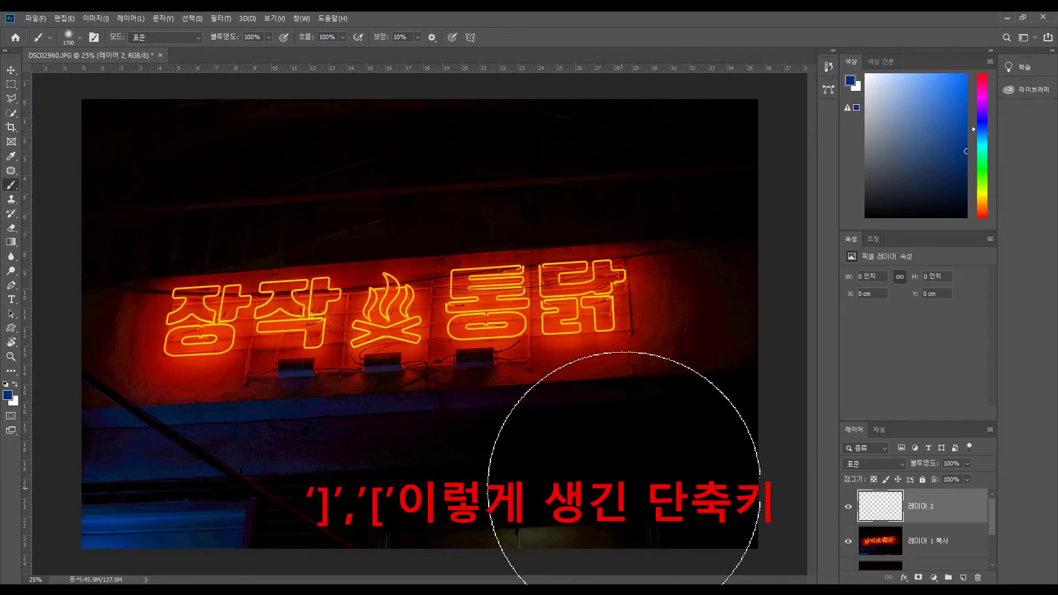
pyautogui.press('[')
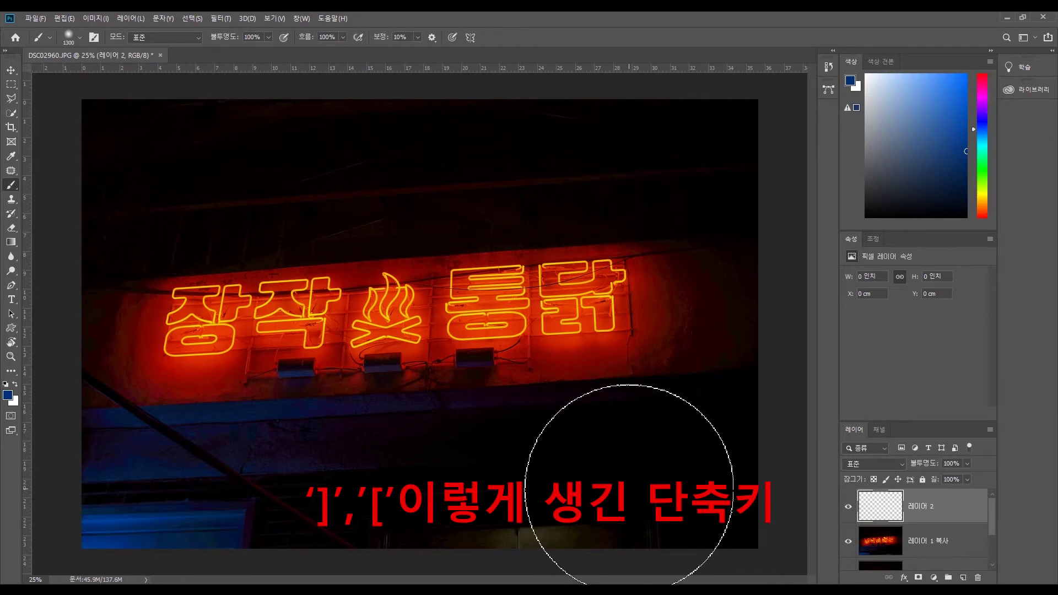
pyautogui.hotkey('ctrl', '-')
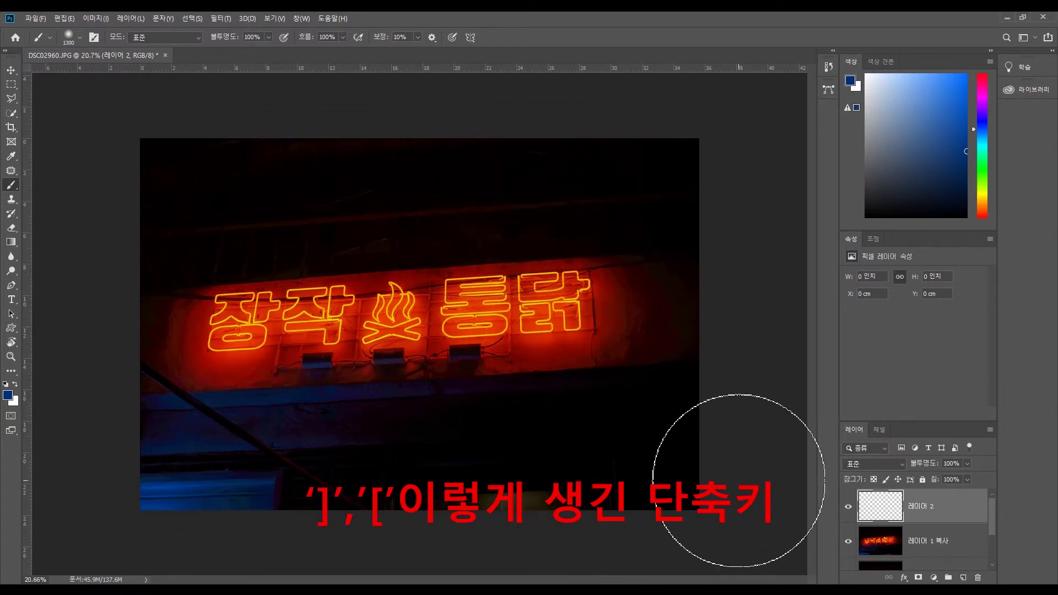
pyautogui.moveTo(728, 454)
pyautogui.mouseDown()
pyautogui.moveTo(670, 475)
pyautogui.moveTo(307, 485)
pyautogui.moveTo(709, 437)
pyautogui.moveTo(408, 454)
pyautogui.moveTo(241, 496)
pyautogui.mouseUp()
pyautogui.moveTo(597, 245)
pyautogui.mouseDown()
pyautogui.moveTo(274, 152)
pyautogui.moveTo(170, 160)
pyautogui.moveTo(719, 151)
pyautogui.moveTo(135, 194)
pyautogui.mouseUp()
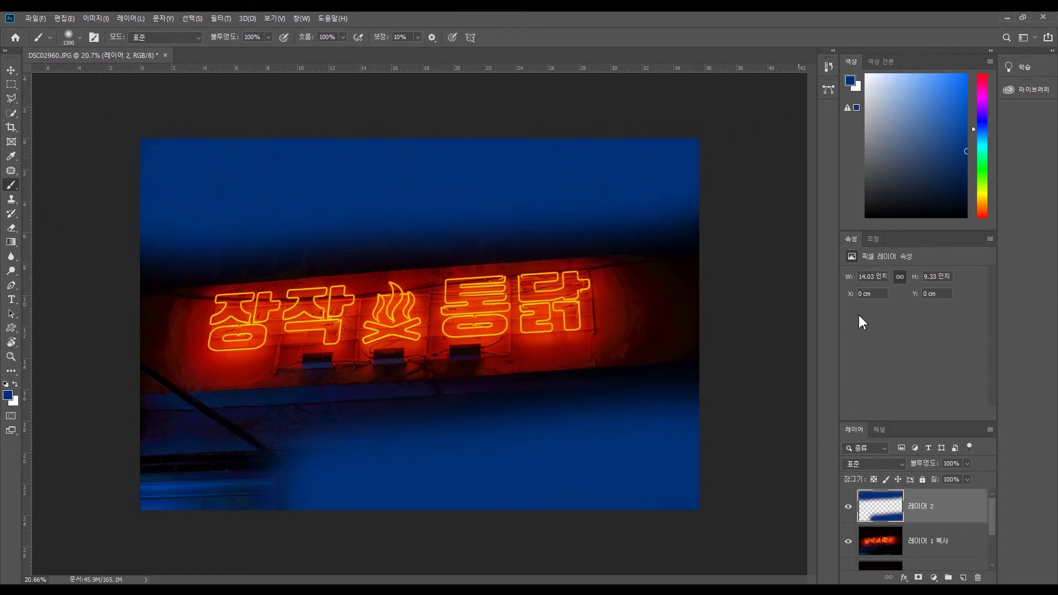
# Set the blend mode of 레이어 2 to Color Dodge (색상 닷지) and toggle its visibility to compare
pyautogui.click(866, 465)
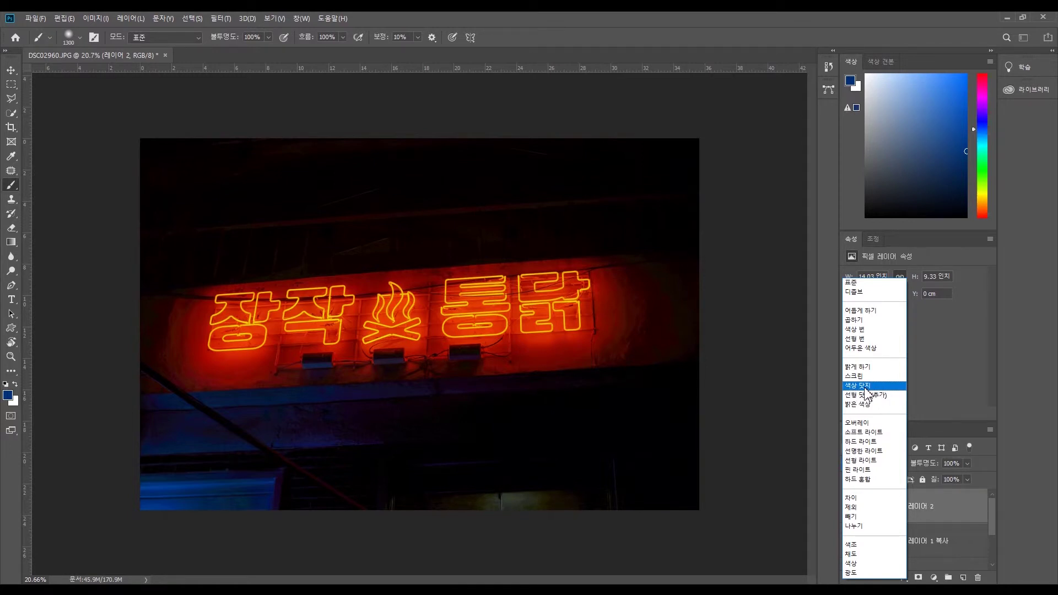
pyautogui.click(867, 387)
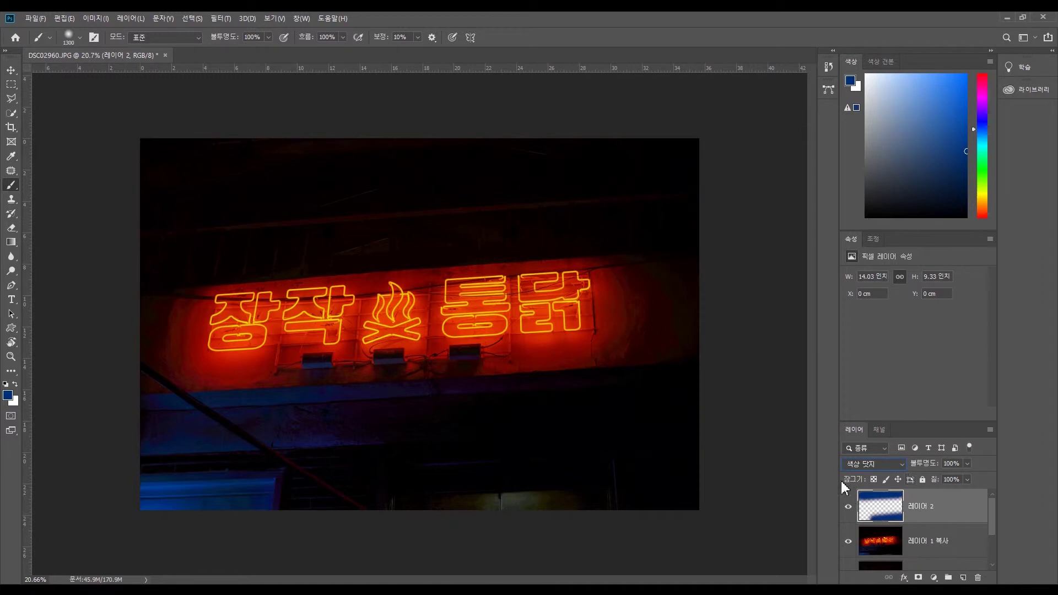
pyautogui.click(848, 511)
pyautogui.click(850, 510)
# Outline the dark area below the sign with the Polygonal Lasso, and clear the selection
pyautogui.press('l')
pyautogui.hotkey('alt', 'l')
pyautogui.click(737, 424)
pyautogui.click(603, 388)
pyautogui.click(286, 409)
pyautogui.click(220, 472)
pyautogui.click(248, 539)
pyautogui.click(685, 559)
pyautogui.doubleClick(751, 411)
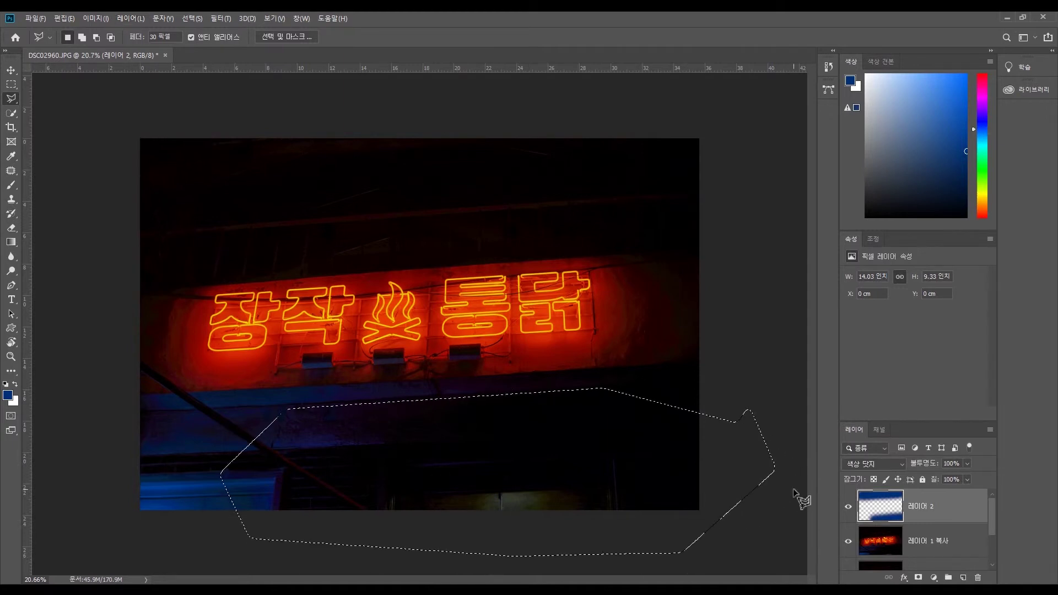
pyautogui.hotkey('ctrl', 'd')
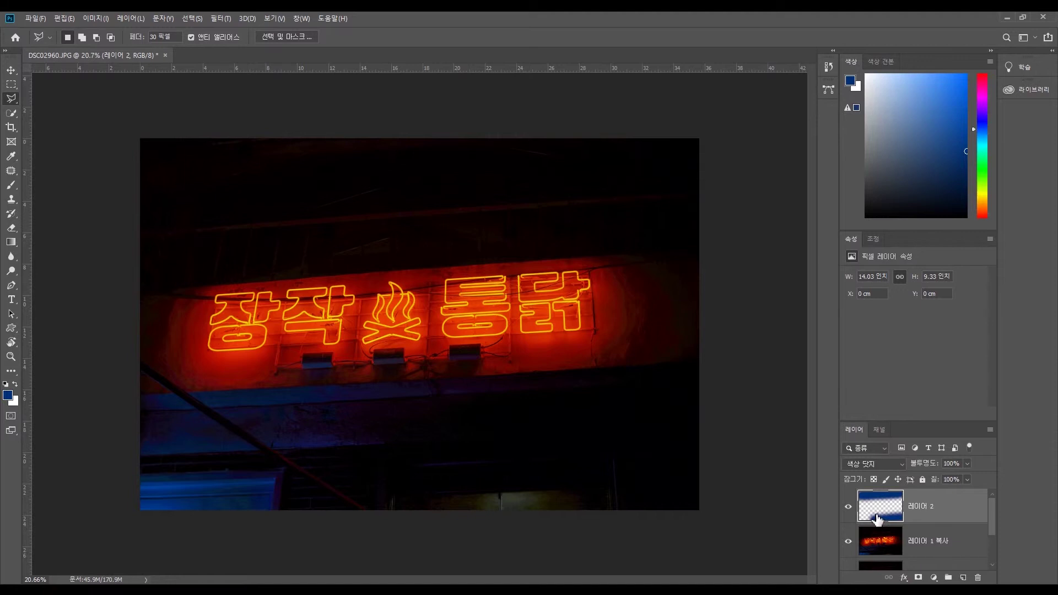
# Duplicate 레이어 2 to strengthen the blue glow, and toggle both blue layers' visibility to compare the effect
pyautogui.moveTo(877, 519); pyautogui.dragTo(876, 515)
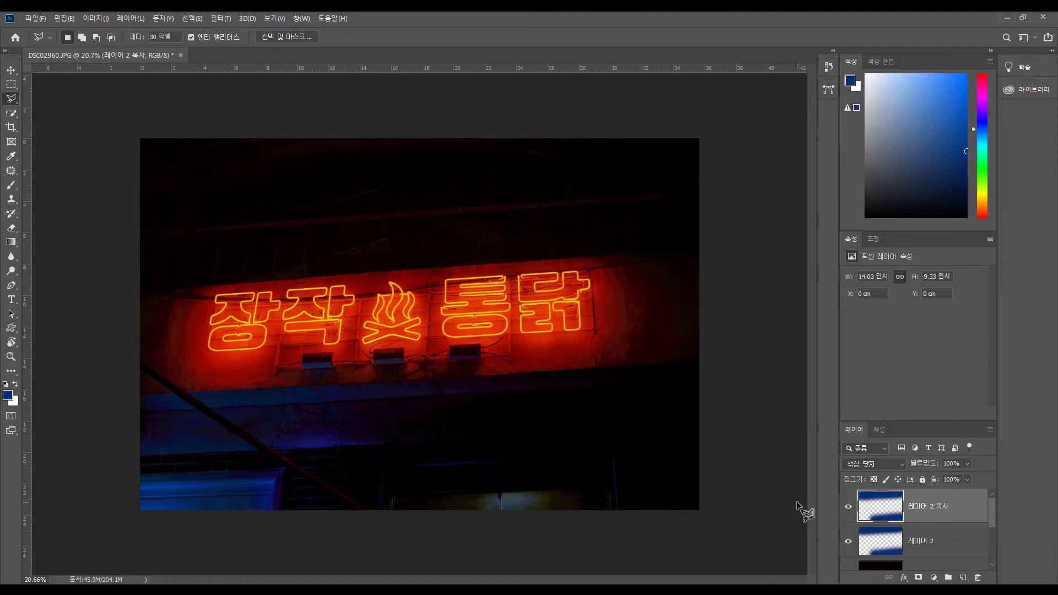
pyautogui.click(849, 507)
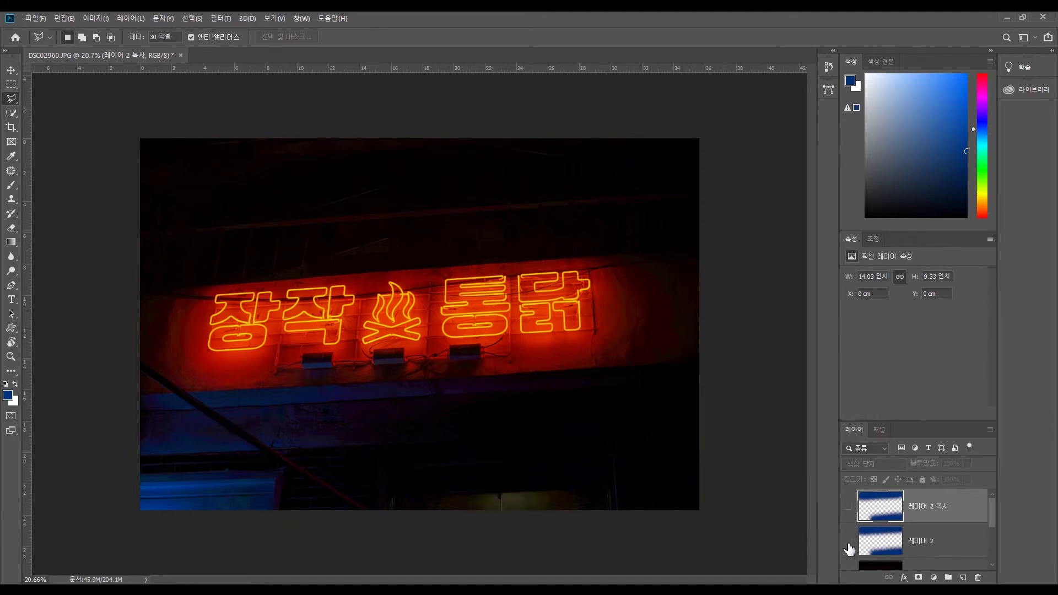
pyautogui.click(849, 507)
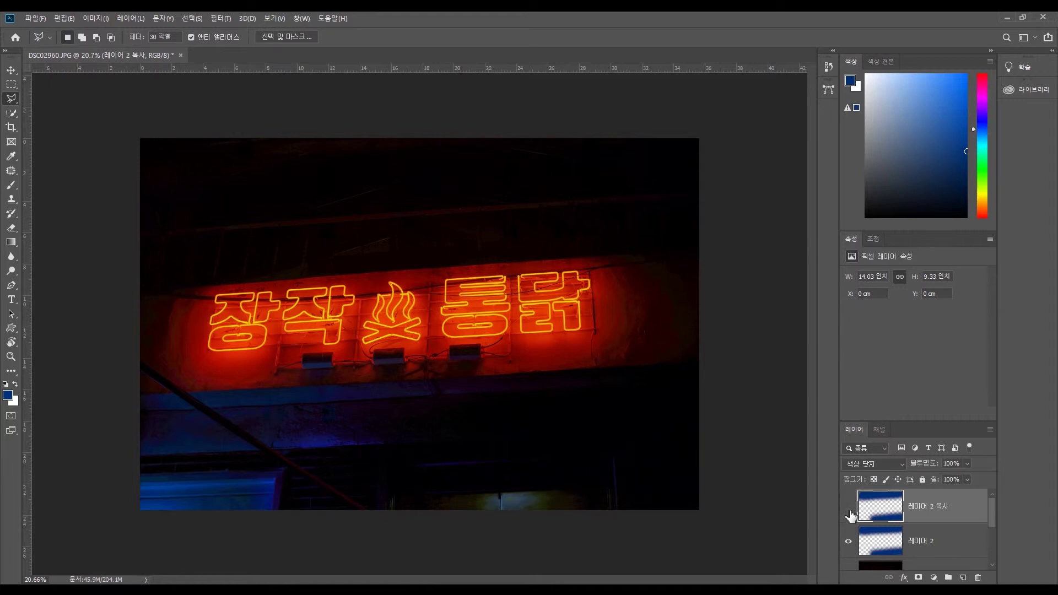
pyautogui.click(849, 542)
pyautogui.click(848, 506)
pyautogui.click(849, 540)
pyautogui.click(848, 507)
# Duplicate all layers from 레이어 2 복사 down to 배경 and merge the copies into one layer at the top of the stack
pyautogui.scroll(-3, 932, 514)
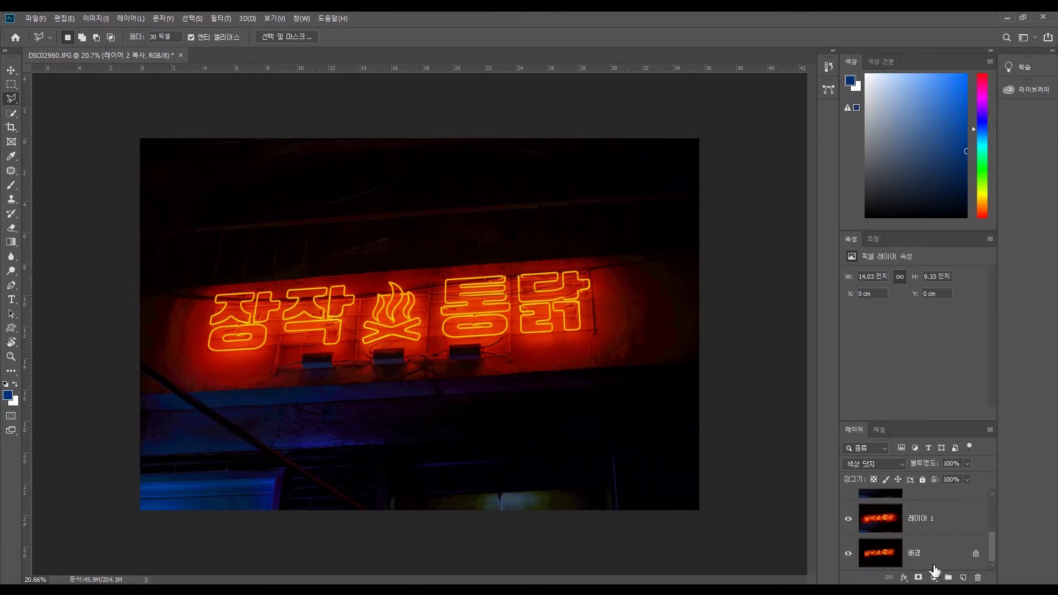
pyautogui.keyDown('shift'); pyautogui.click(937, 557); pyautogui.keyUp('shift')
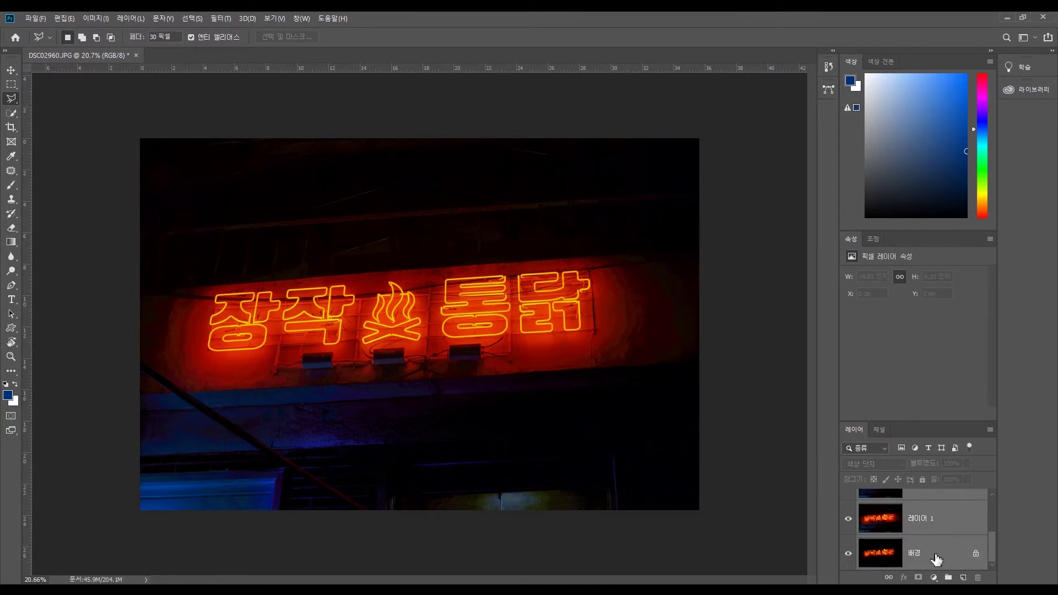
pyautogui.hotkey('ctrl', 'j')
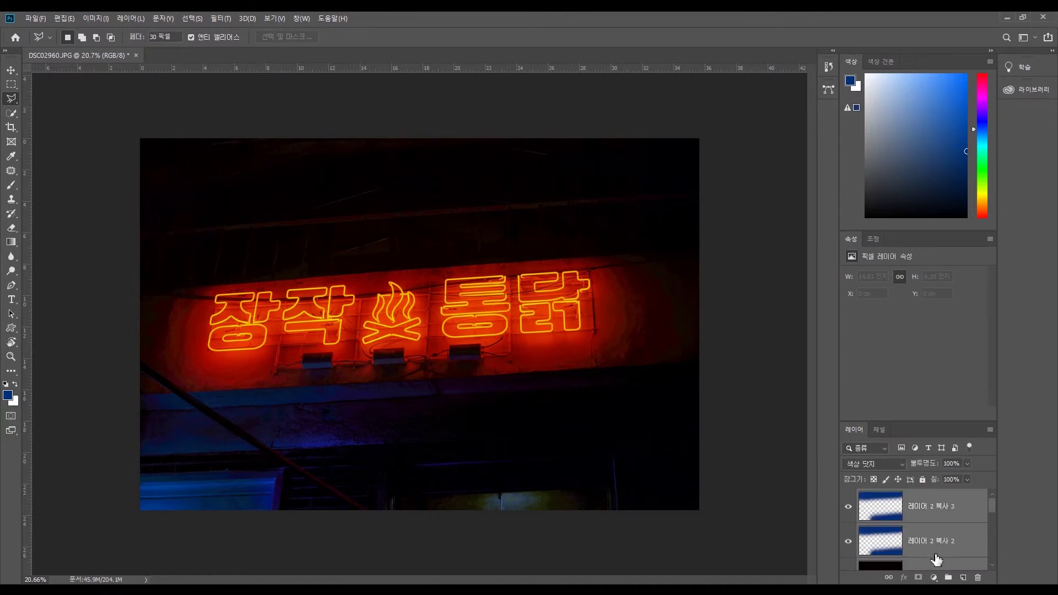
pyautogui.rightClick(940, 507)
pyautogui.click(963, 367)
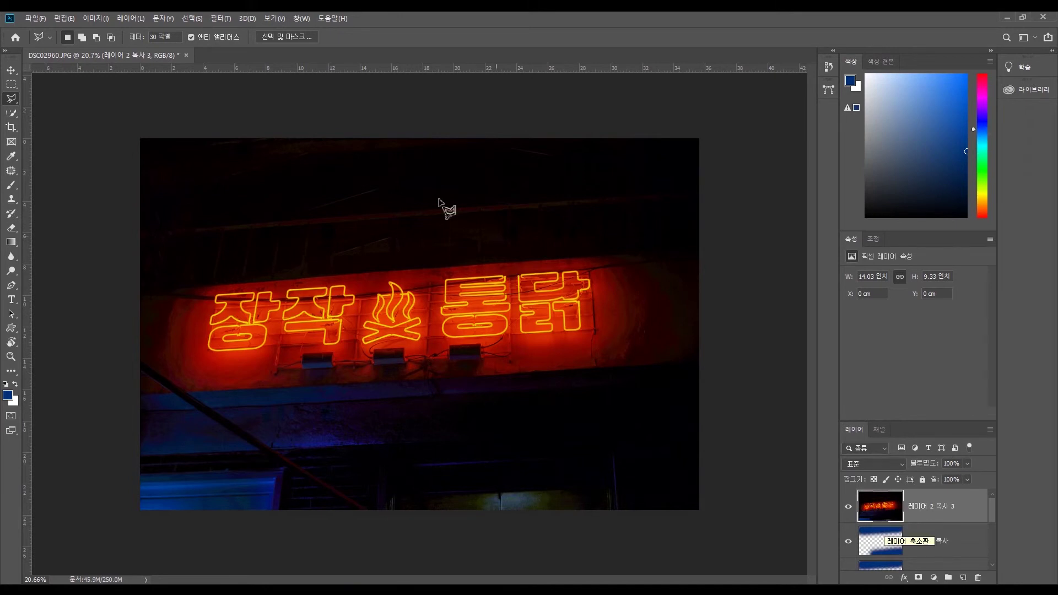
# Apply a High Pass filter with a 5.0-pixel radius to the merged layer and set its blend mode to Overlay (오버레이)
pyautogui.click(223, 18)
pyautogui.moveTo(248, 18)
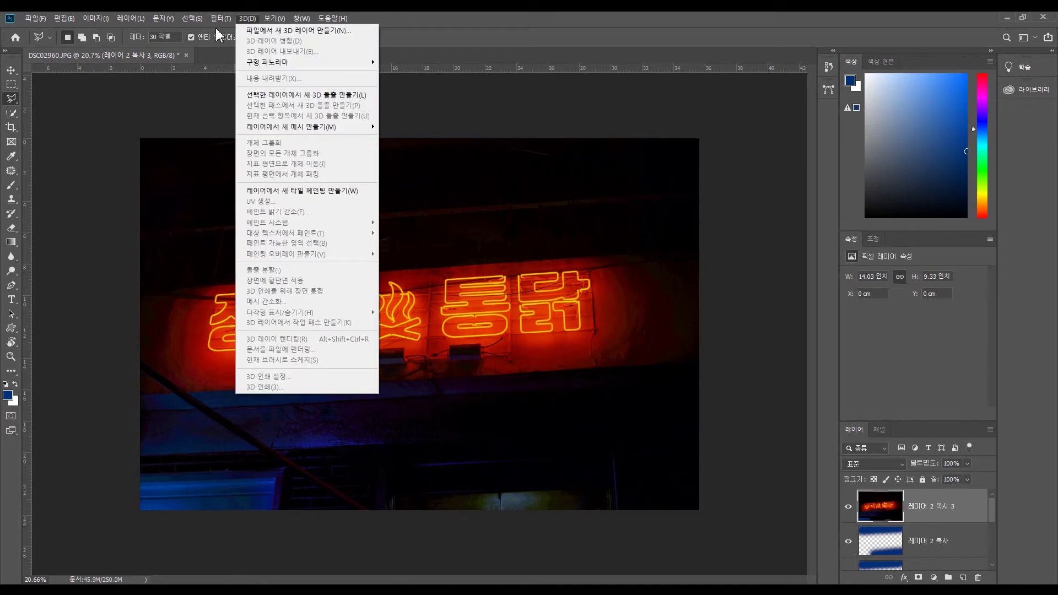
pyautogui.moveTo(263, 238)
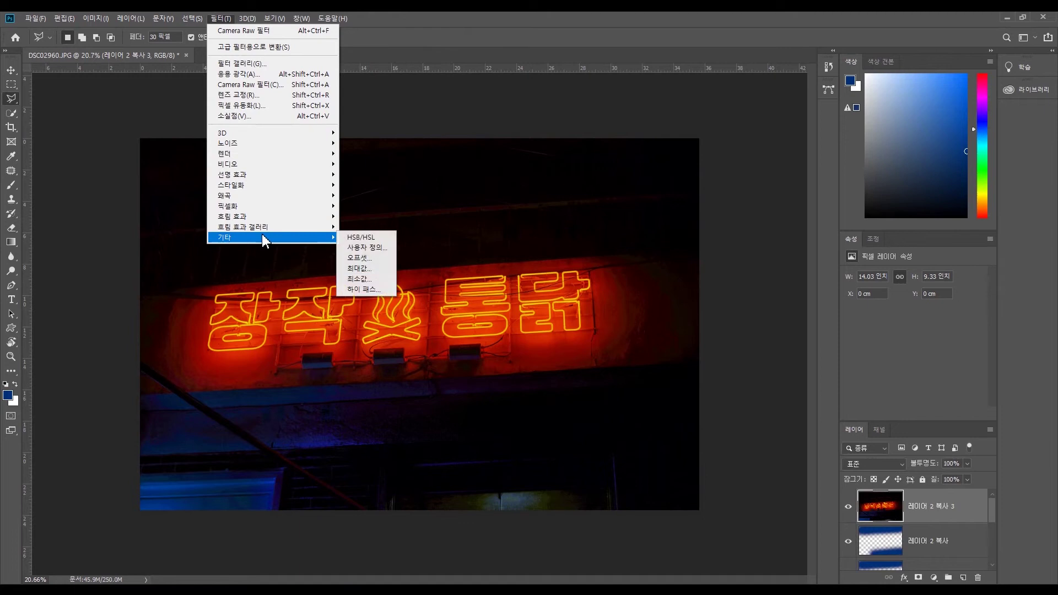
pyautogui.click(362, 287)
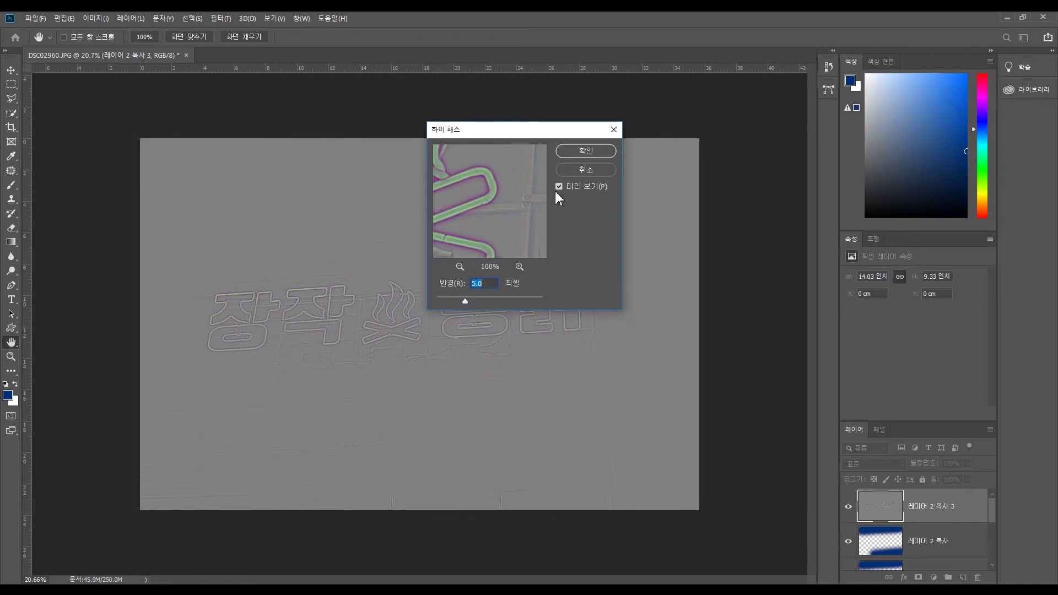
pyautogui.click(579, 154)
pyautogui.press('l')
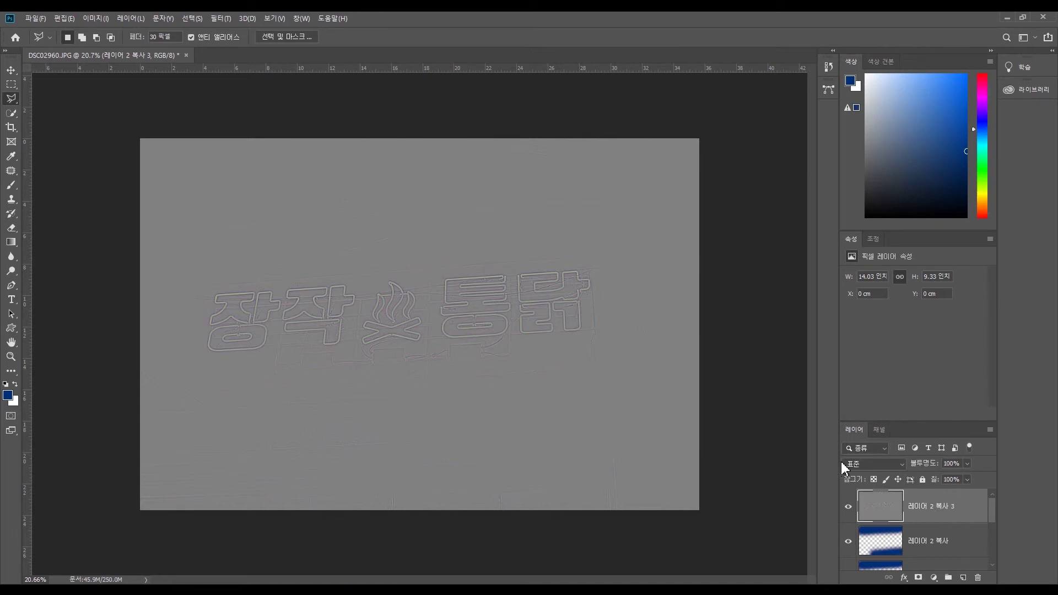
pyautogui.click(893, 468)
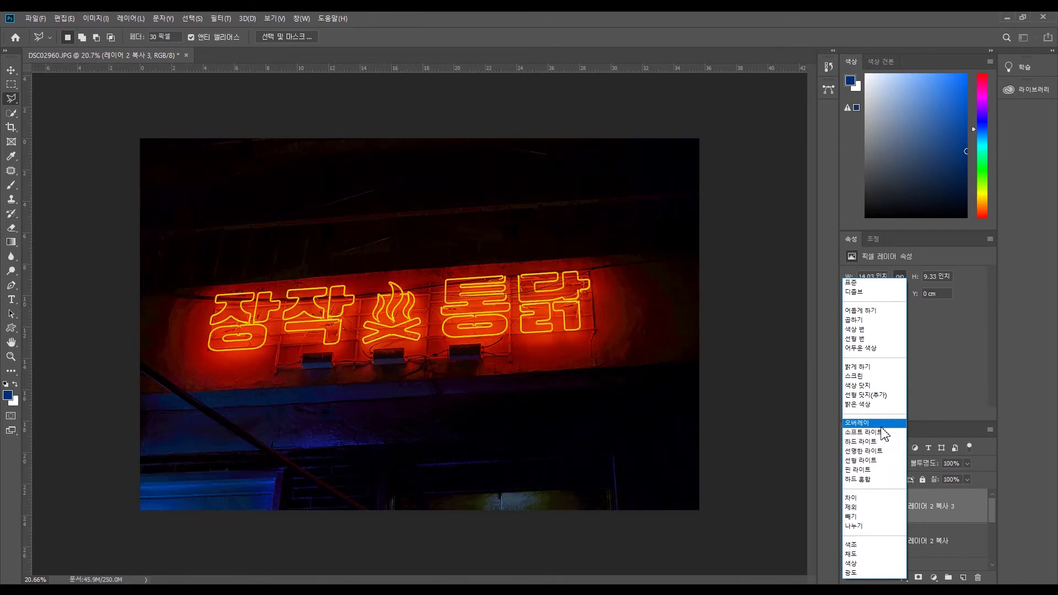
pyautogui.click(881, 425)
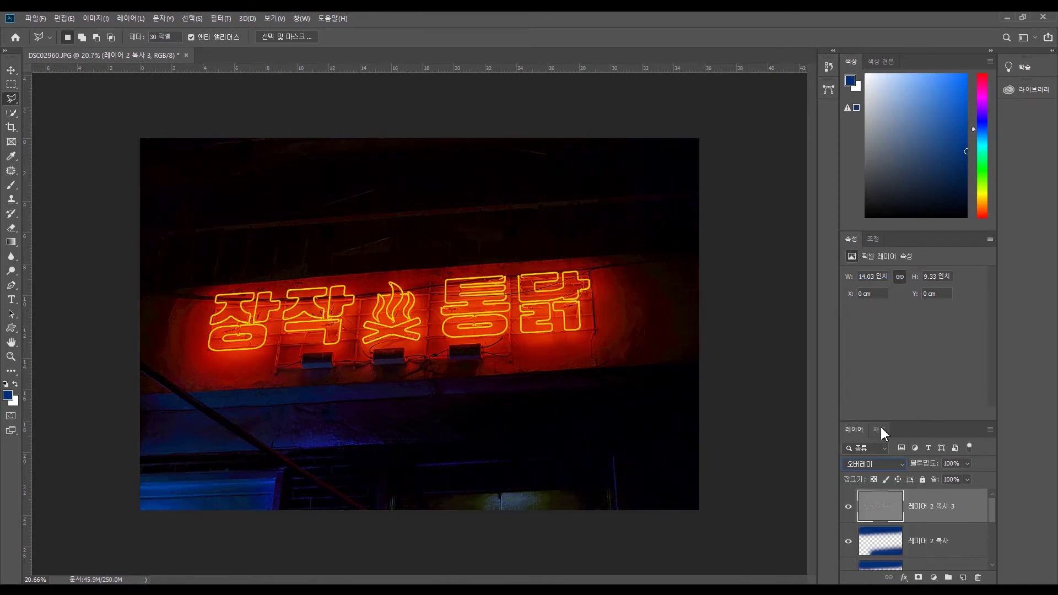
# Toggle the High Pass layer's visibility at several zoom levels to compare the sharpness of the neon sign's details
pyautogui.click(848, 507)
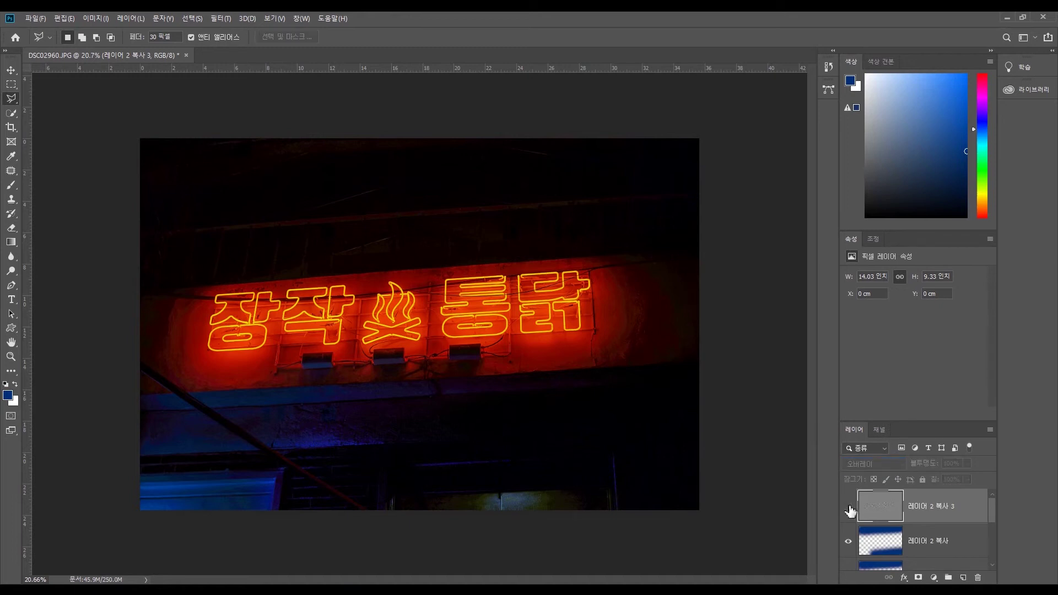
pyautogui.click(848, 507)
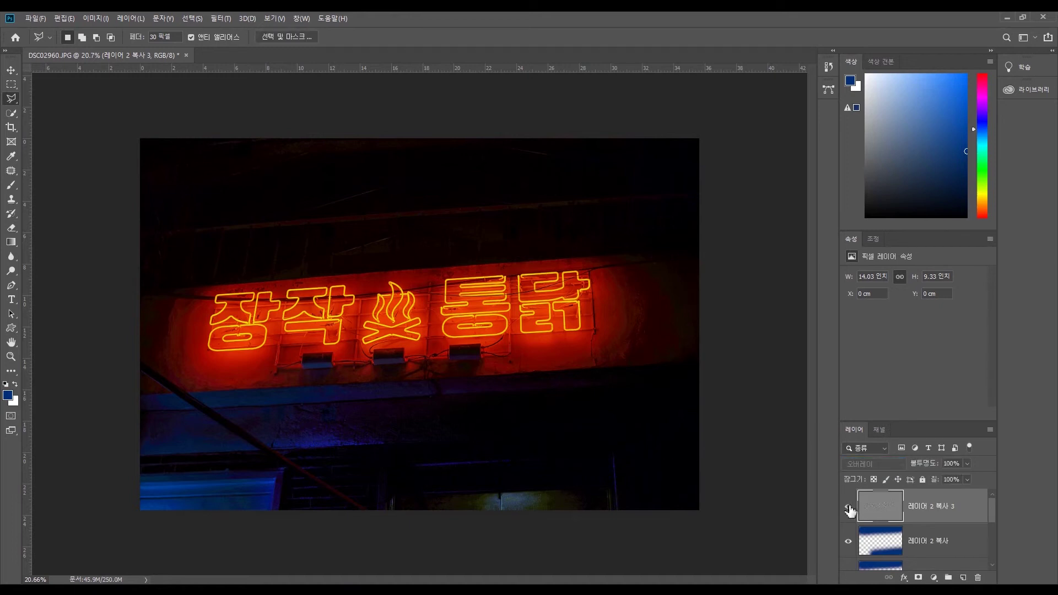
pyautogui.scroll(8, 353, 309)
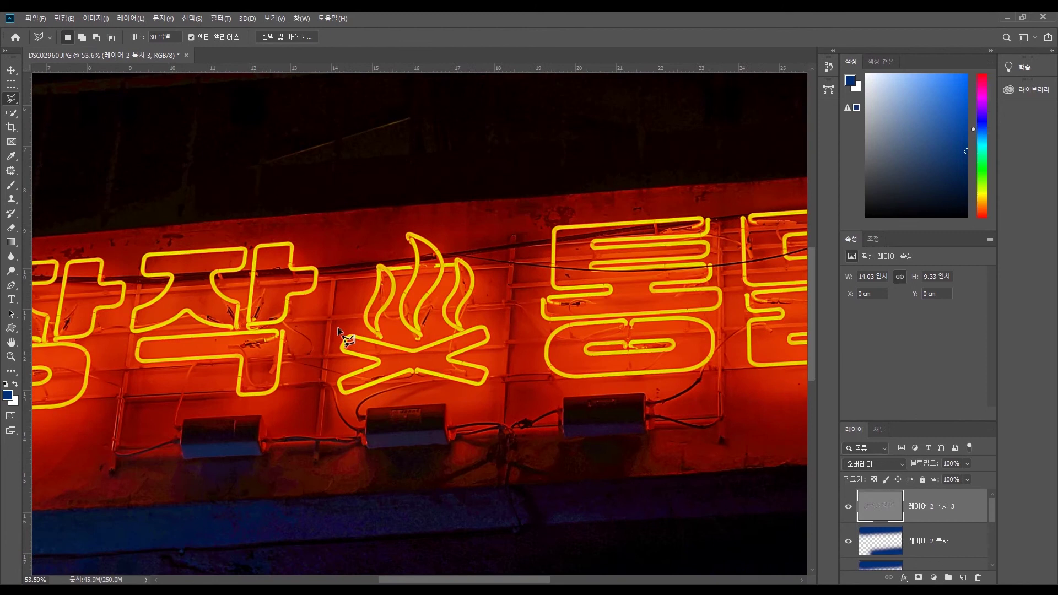
pyautogui.moveTo(307, 340); pyautogui.dragTo(534, 378)
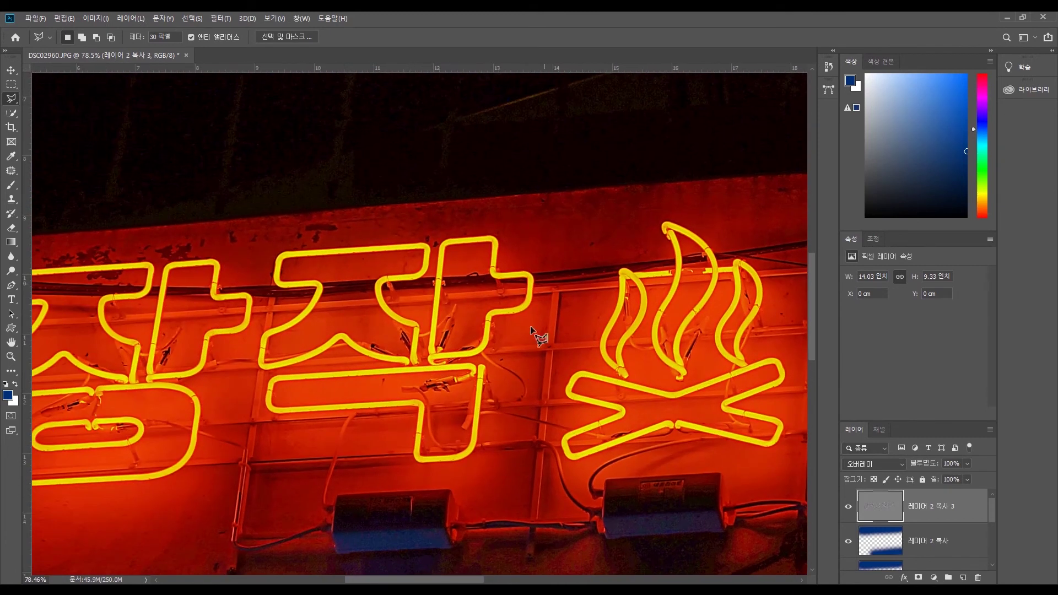
pyautogui.click(849, 509)
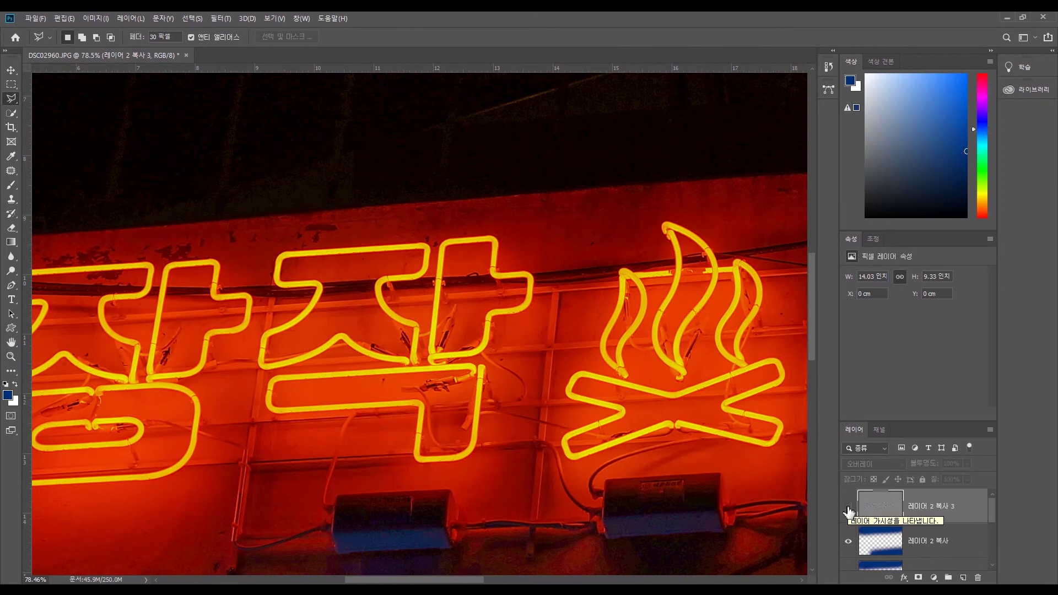
pyautogui.click(849, 509)
pyautogui.click(848, 510)
pyautogui.click(849, 510)
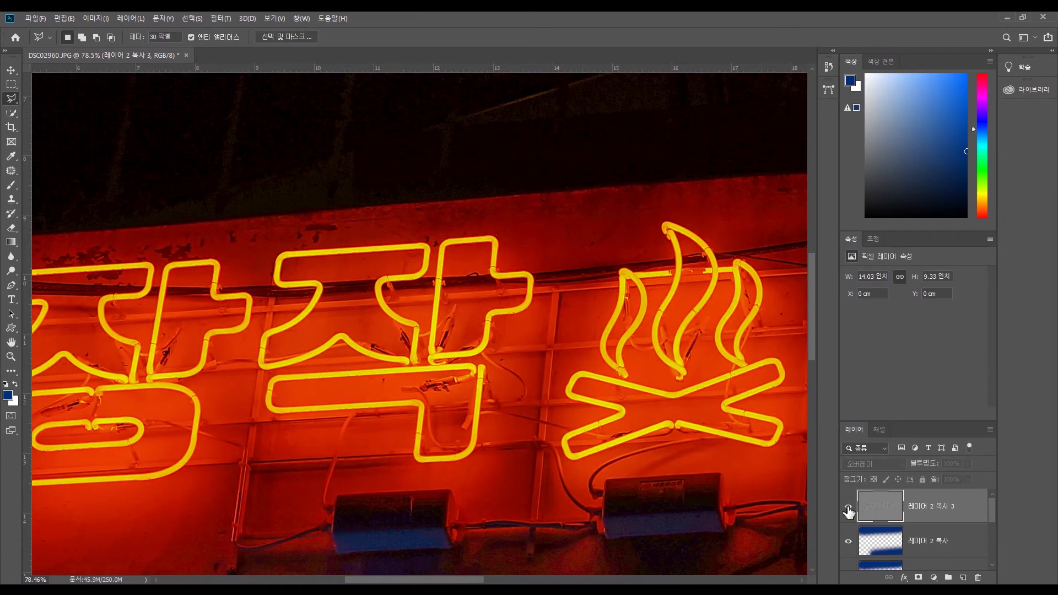
pyautogui.click(849, 509)
pyautogui.click(848, 509)
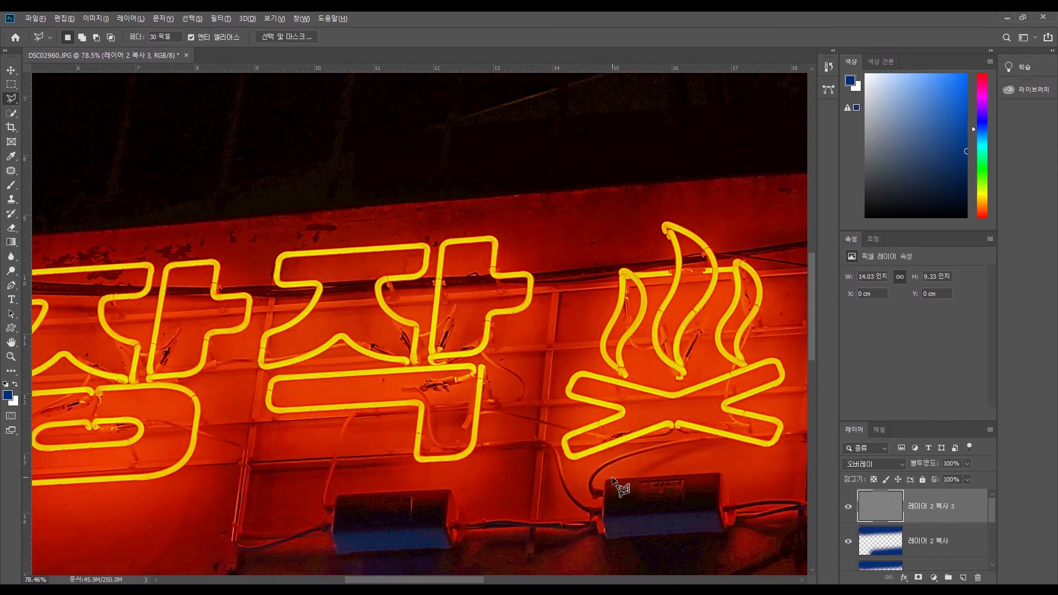
pyautogui.scroll(-4, 613, 481)
pyautogui.scroll(-2, 614, 481)
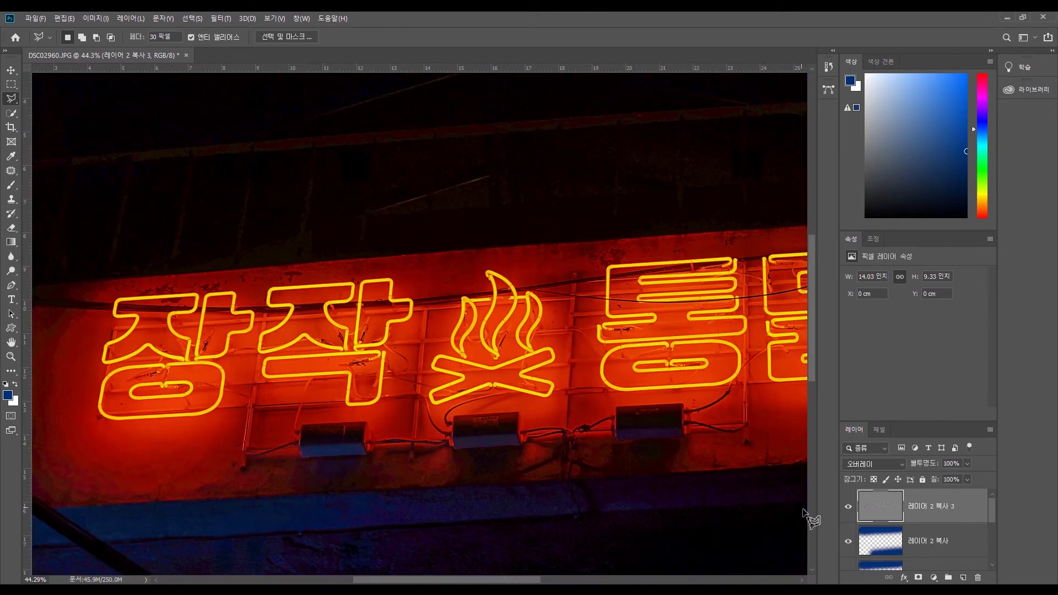
pyautogui.click(849, 509)
pyautogui.click(849, 508)
pyautogui.scroll(-3, 650, 437)
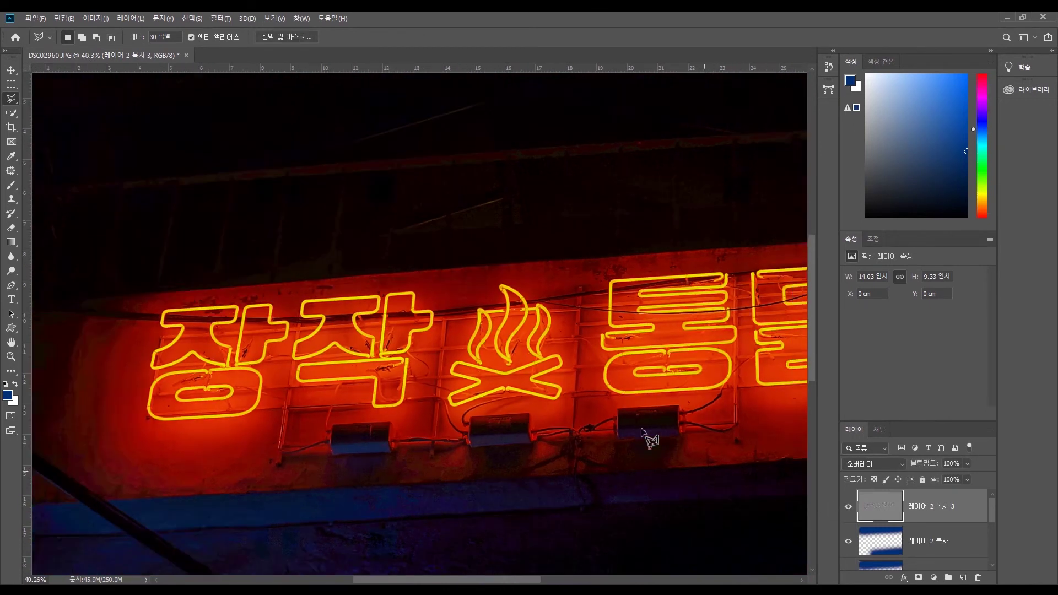
pyautogui.scroll(-1, 649, 437)
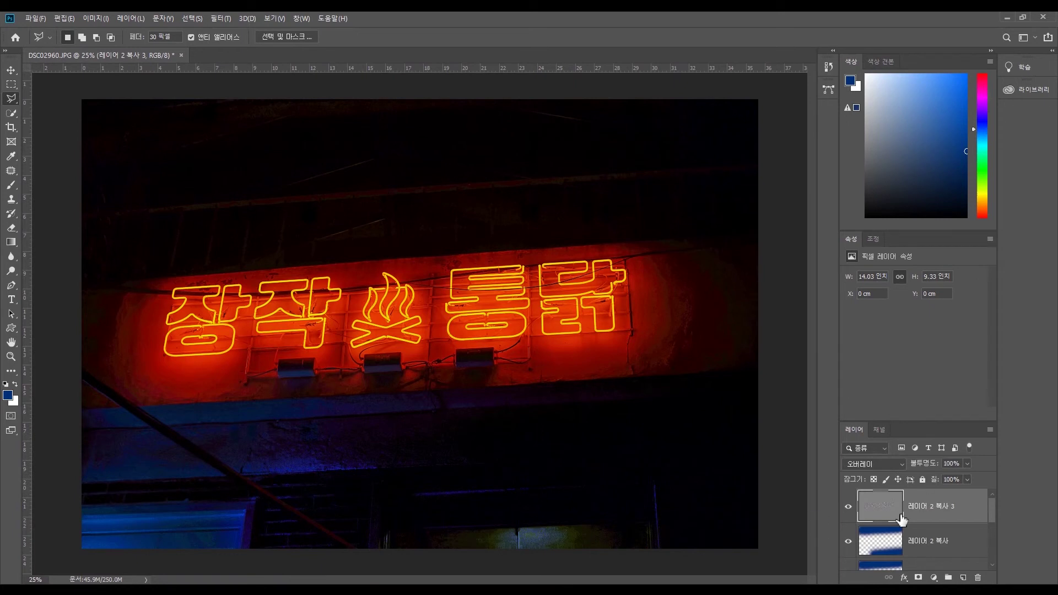
# Duplicate the High Pass overlay layer 레이어 2 복사 3 to strengthen the sharpening
pyautogui.moveTo(881, 515); pyautogui.dragTo(881, 514)
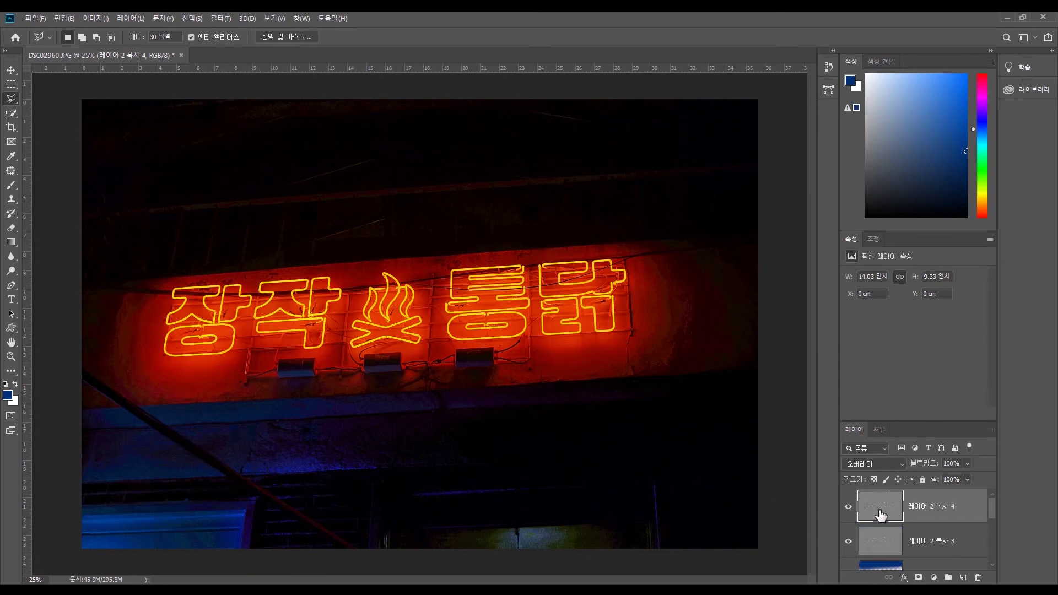
pyautogui.scroll(-1, 478, 478)
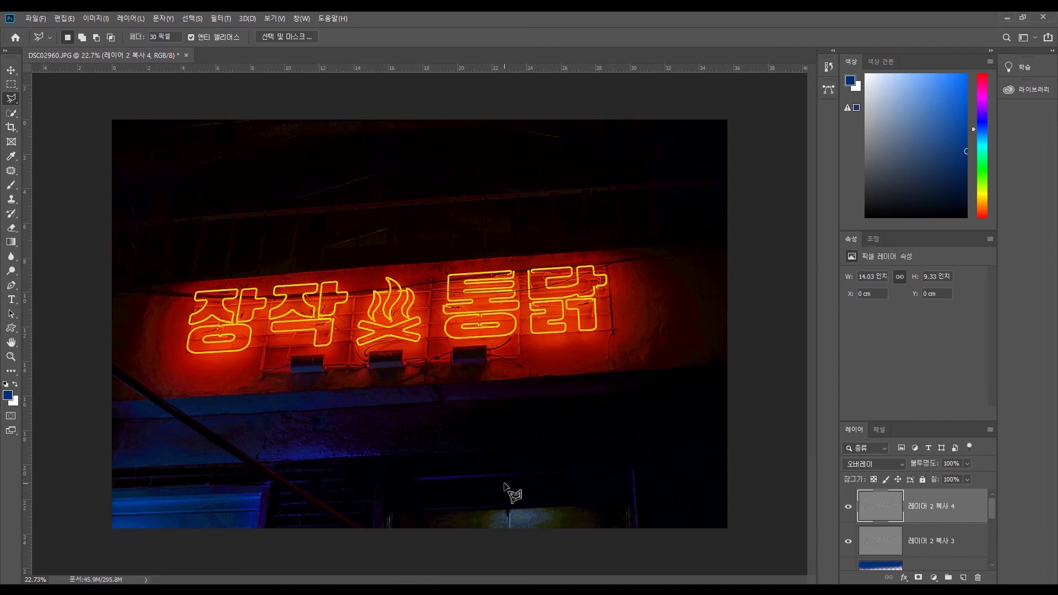
# Group all layers from 레이어 2 복사 4 down to 레이어 1, leaving the 배경 layer outside the group
pyautogui.scroll(-3, 909, 524)
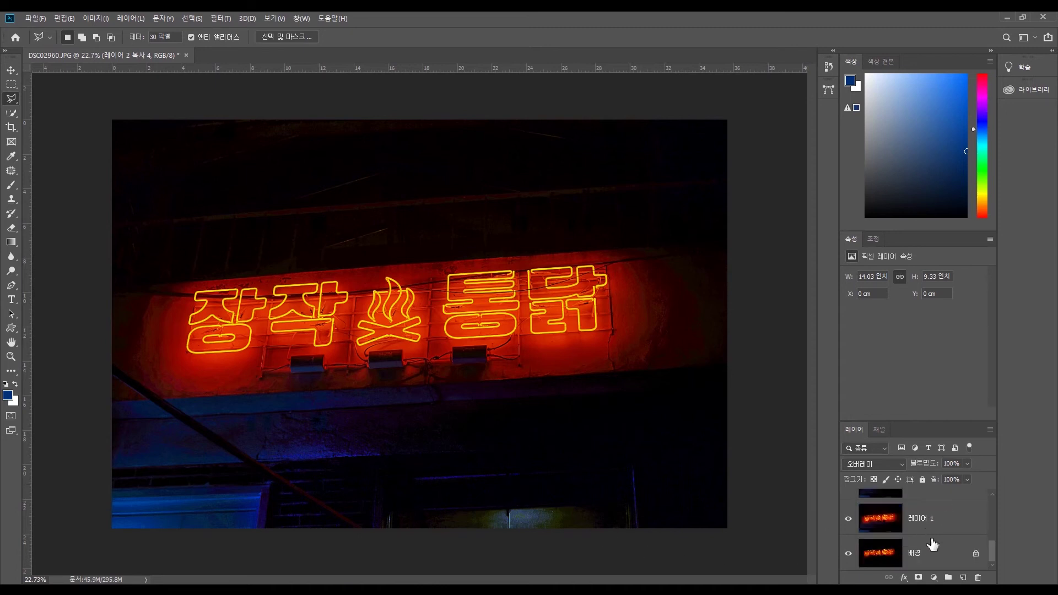
pyautogui.keyDown('shift'); pyautogui.click(960, 530); pyautogui.keyUp('shift')
pyautogui.hotkey('ctrl', 'g')
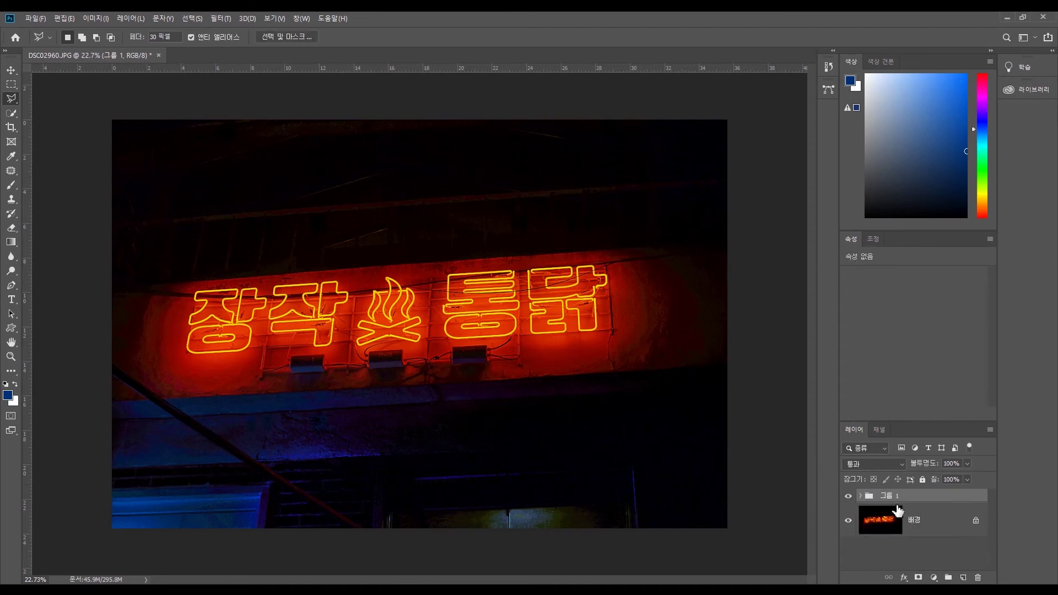
# Toggle the retouching group's visibility several times to compare the edited photo with the original, leaving the group shown
pyautogui.click(849, 498)
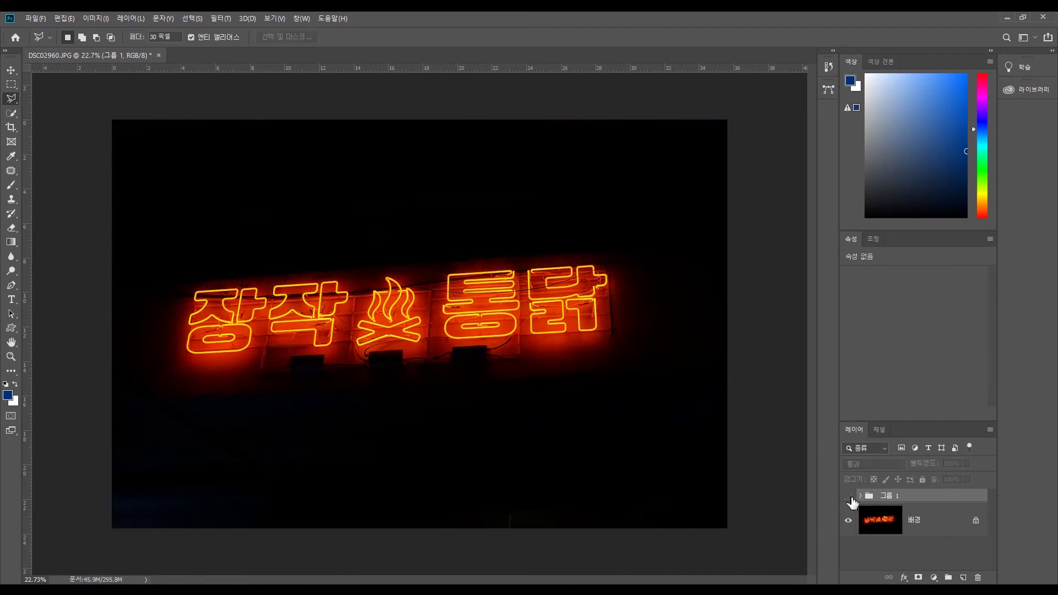
pyautogui.click(851, 497)
pyautogui.click(851, 497)
pyautogui.click(850, 498)
pyautogui.click(850, 497)
pyautogui.click(850, 498)
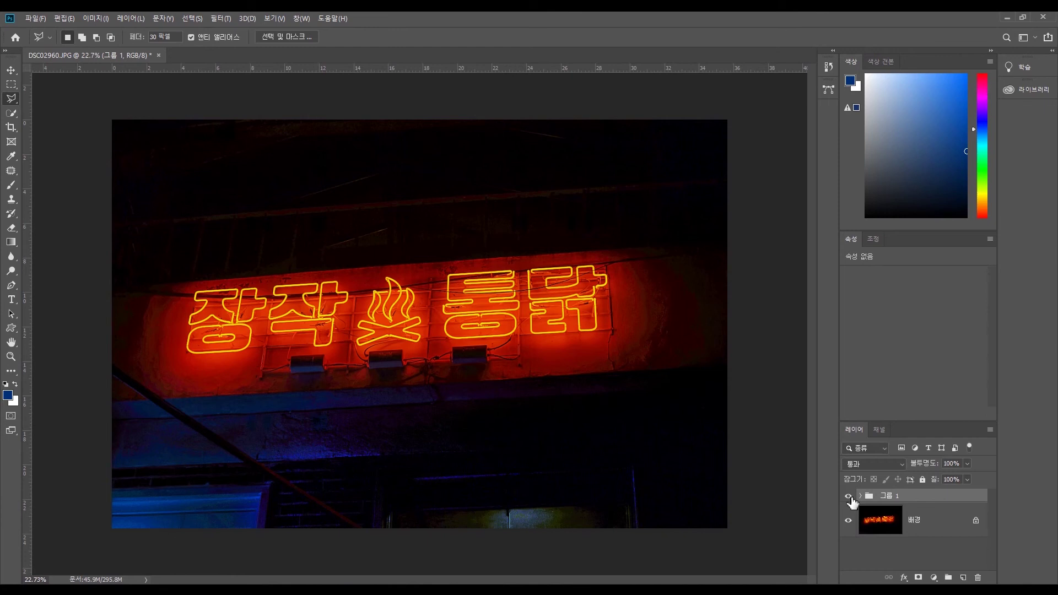
pyautogui.click(849, 496)
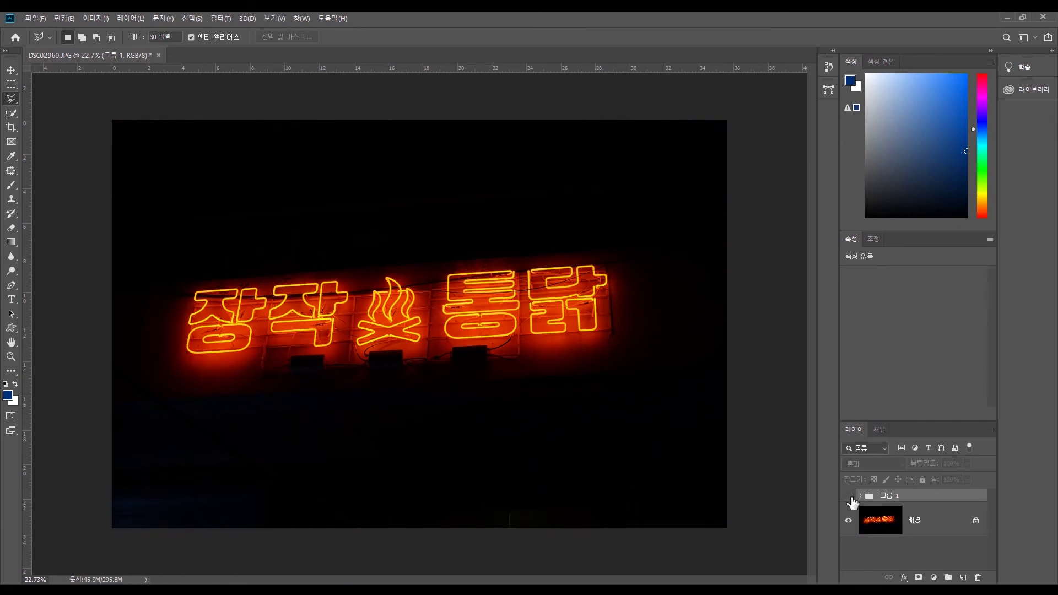
pyautogui.click(849, 497)
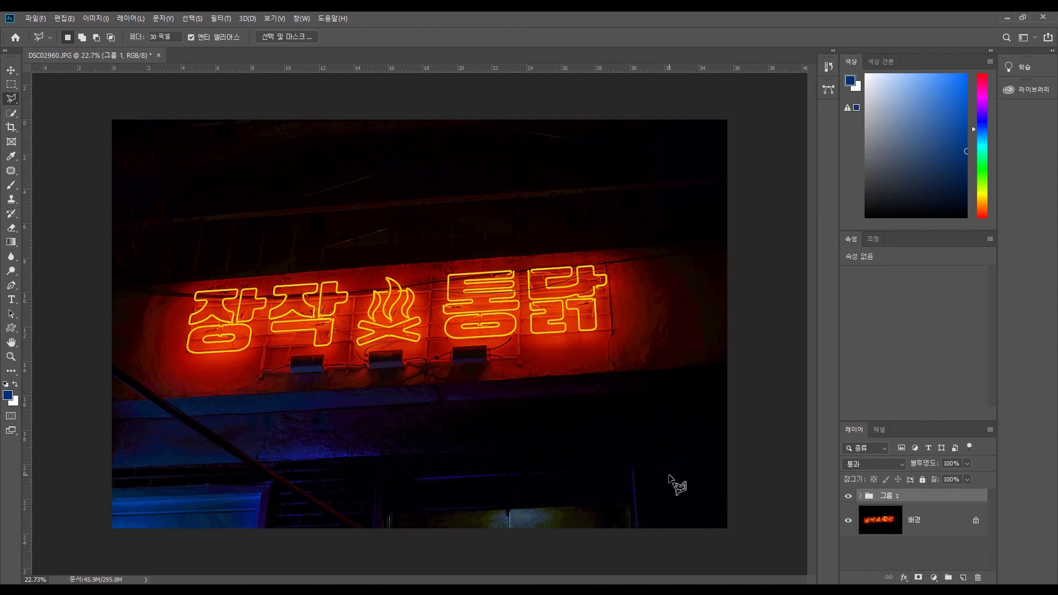
pyautogui.click(849, 497)
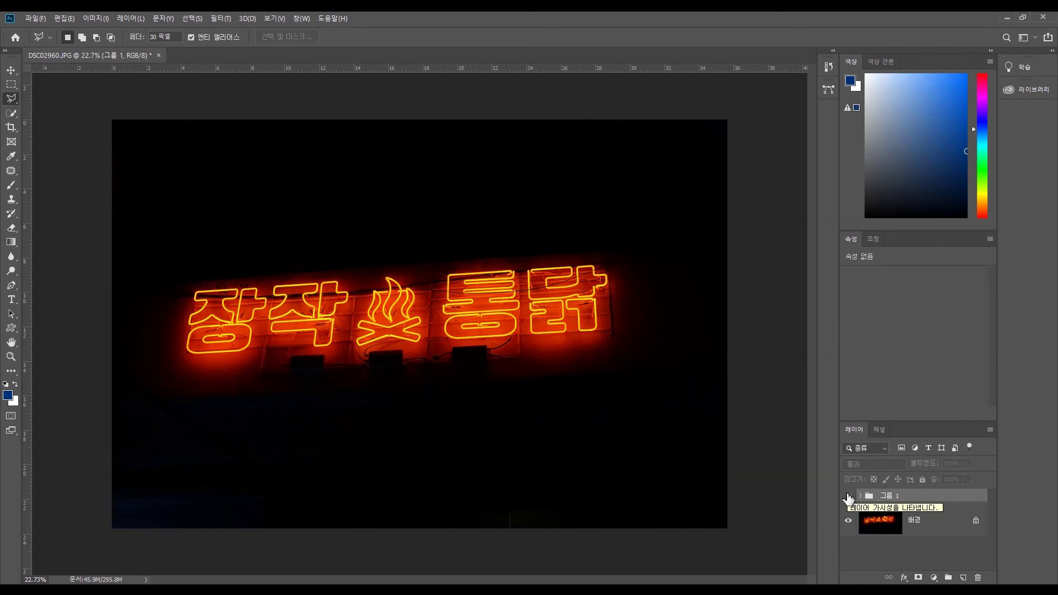
pyautogui.click(849, 497)
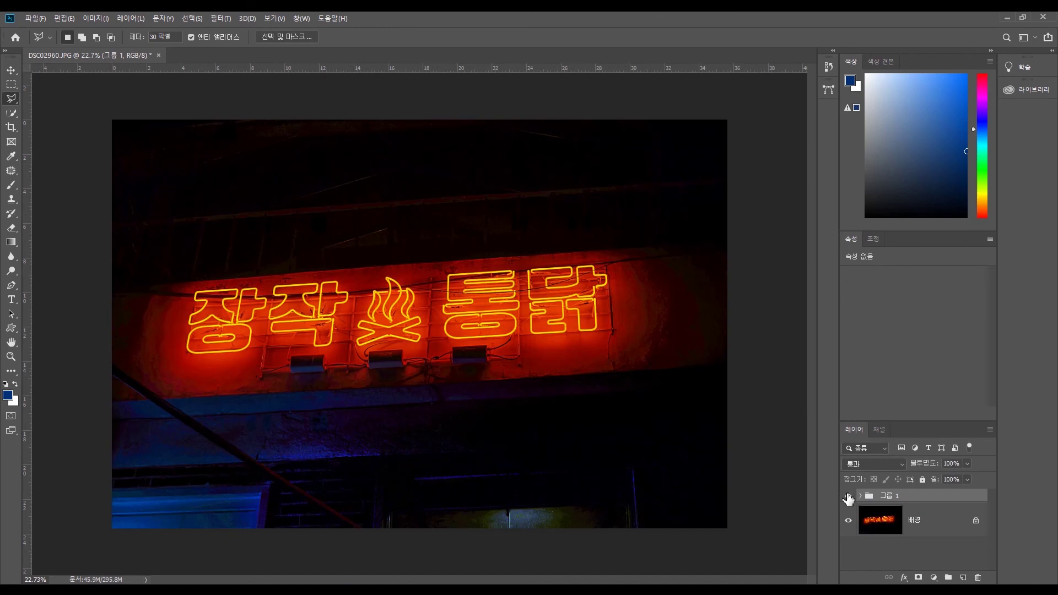